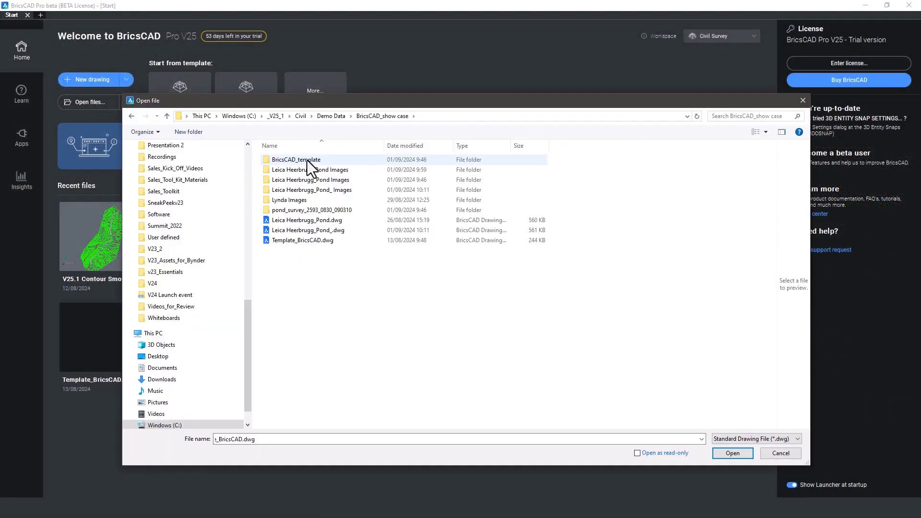
Step: Open Leica Heerbrugg_Pond_.dwg and toggle the TPS Observations layer on and off
click(316, 234)
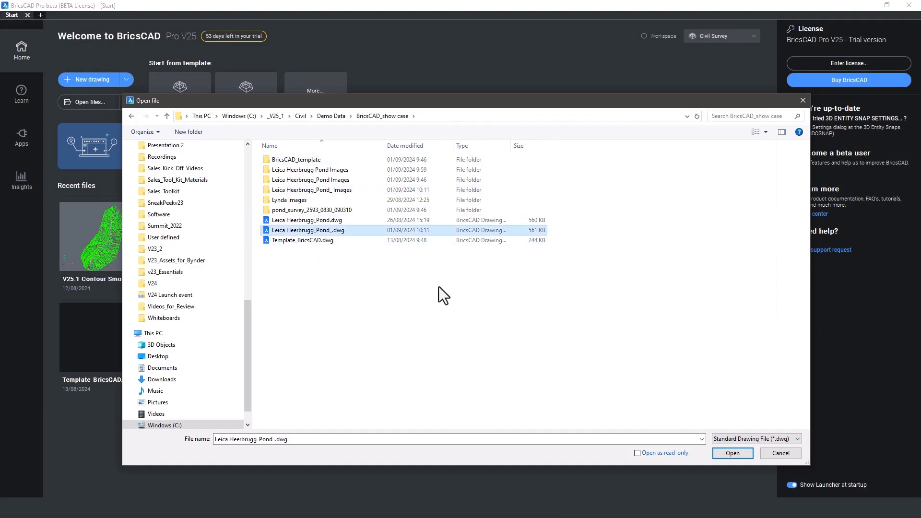
click(721, 453)
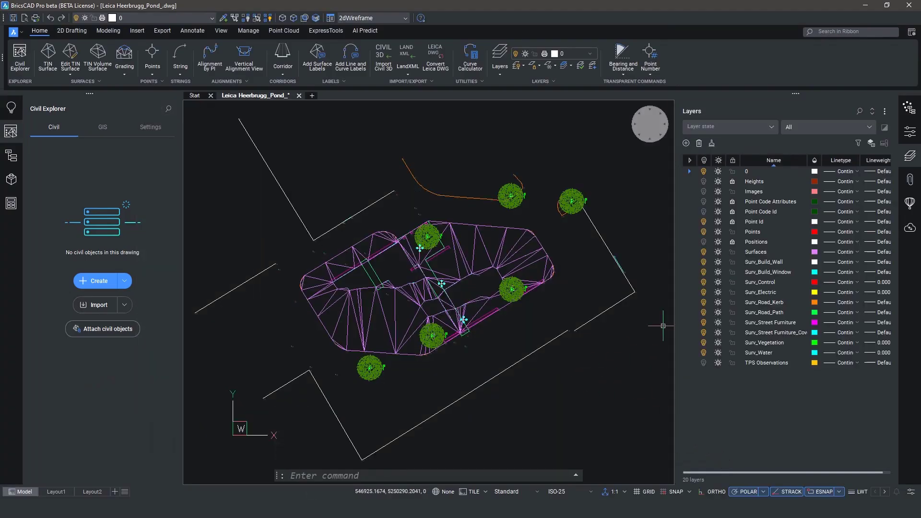
click(704, 362)
click(704, 363)
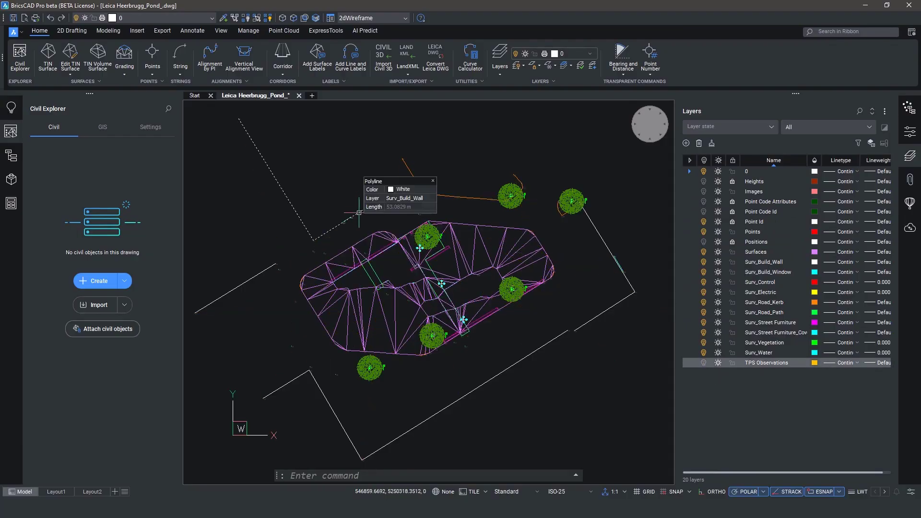
Step: Inspect the properties of the orange road kerb polyline and a tree
click(472, 198)
click(910, 131)
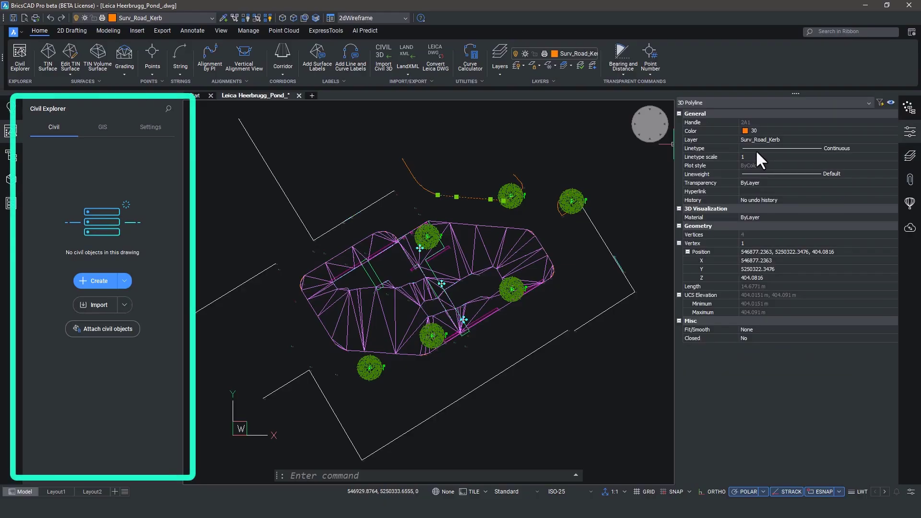
key(Escape)
click(427, 237)
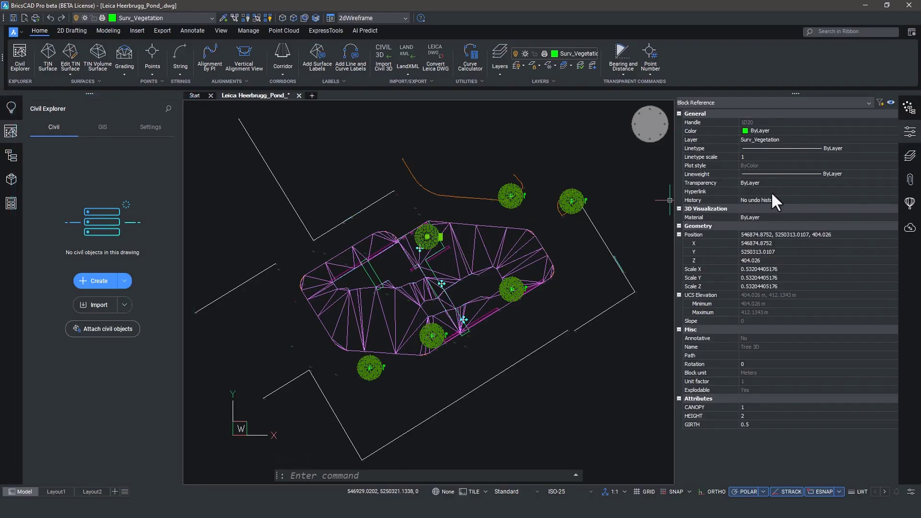
click(910, 131)
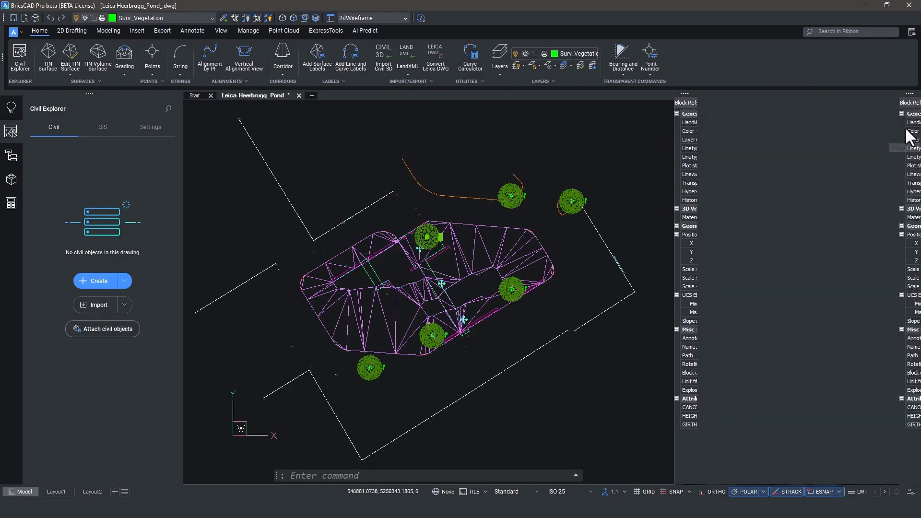
Step: Run Convert Leica DWG to civil objects and list the strings in the basic string group
click(433, 59)
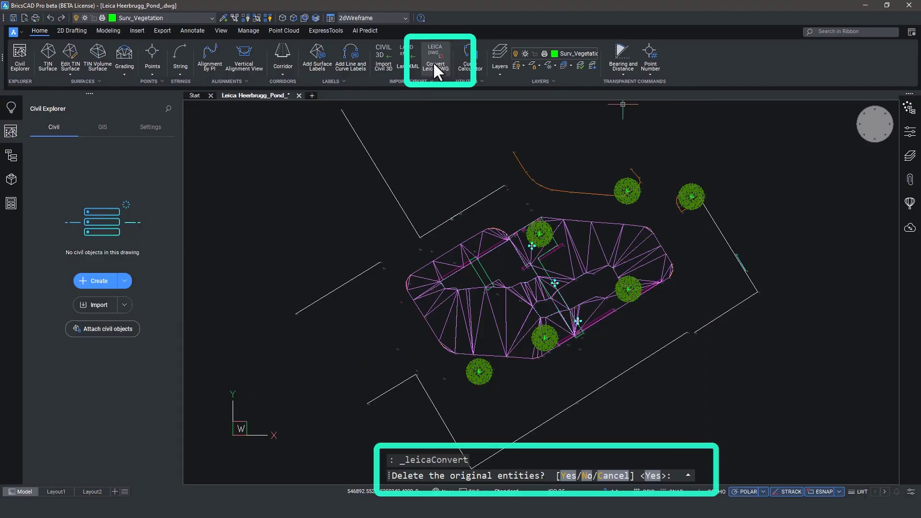
click(569, 475)
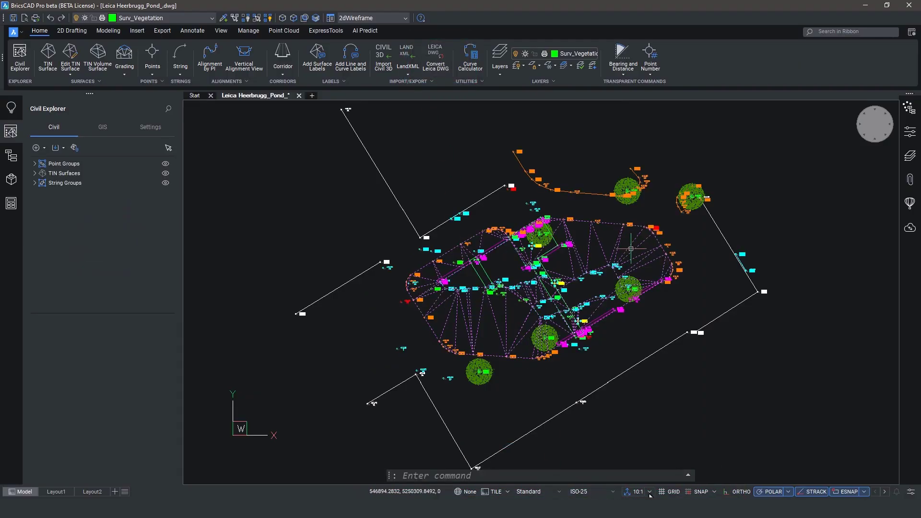
click(34, 183)
click(67, 192)
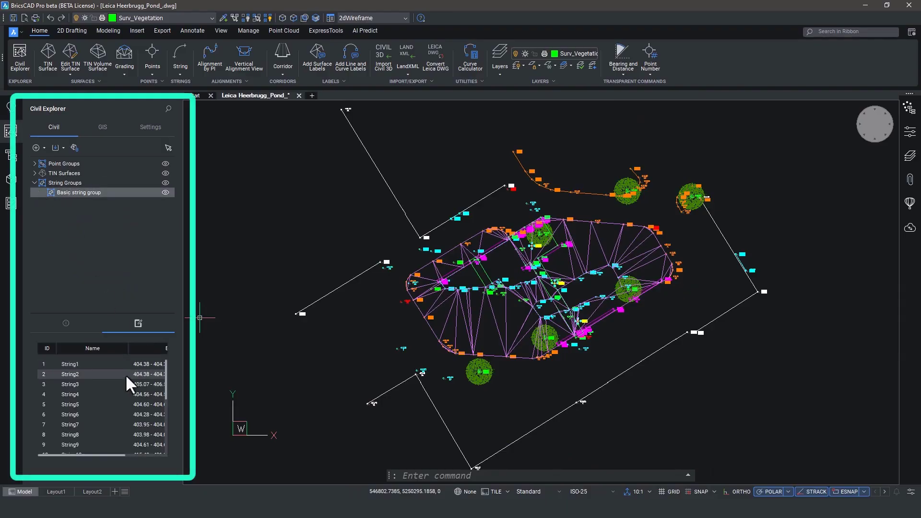
Step: Zoom to the _All points group and review a tree survey point's civil properties
click(34, 164)
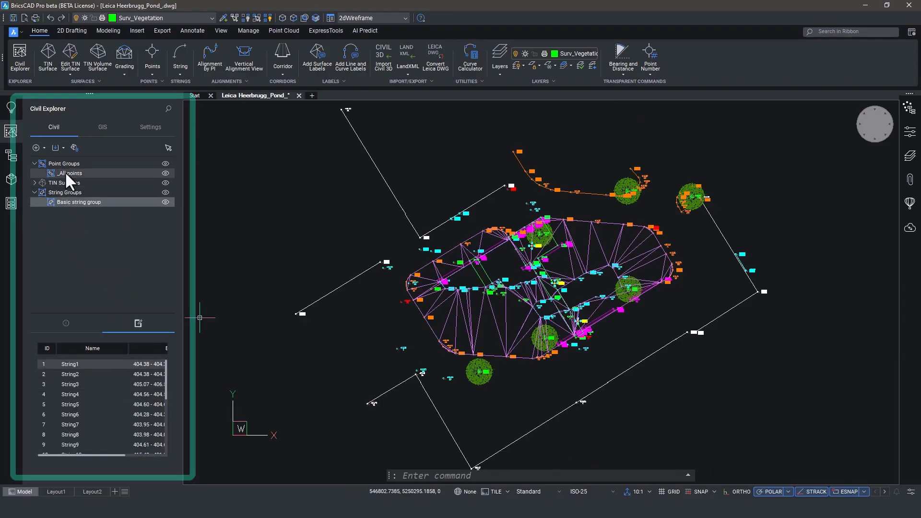
double_click(65, 173)
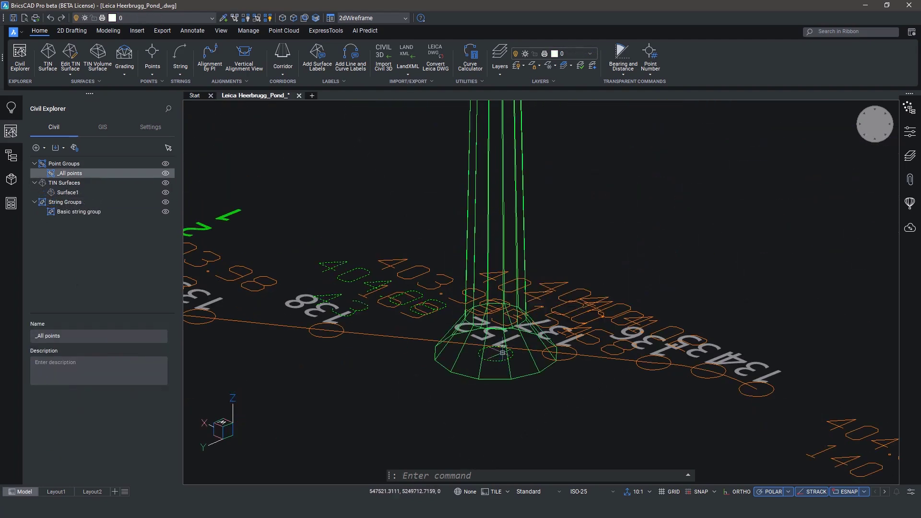
click(500, 358)
click(902, 155)
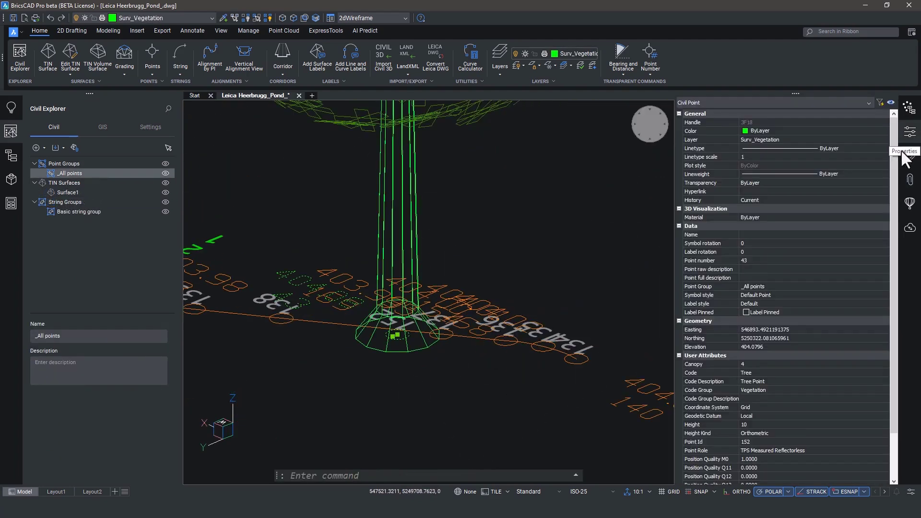
scroll(883, 226, down, 2)
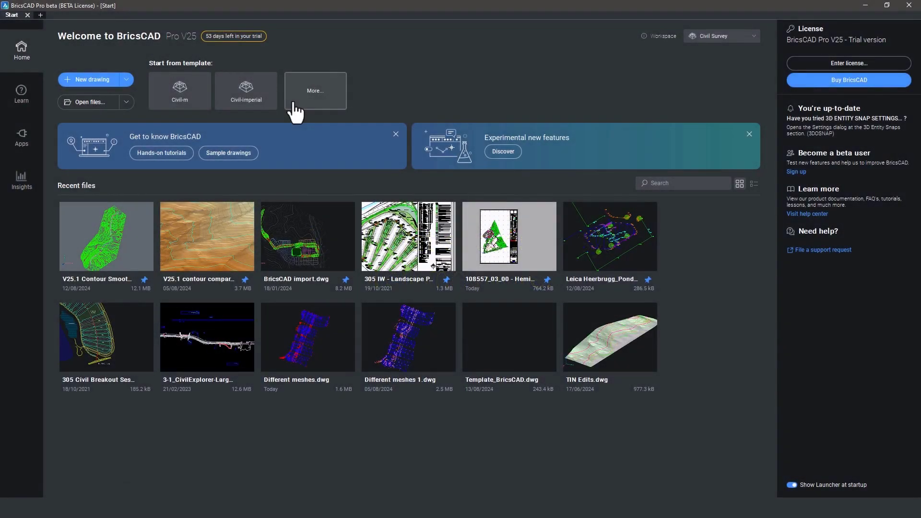
Step: Open Template_BricsCAD.dwg and widen its Layers panel to show all 17 Surv_ layer columns
click(491, 333)
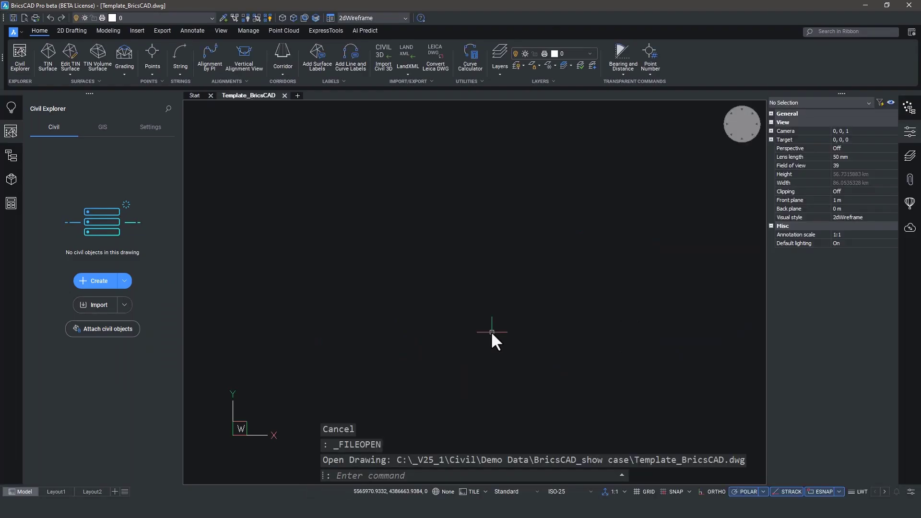
click(910, 157)
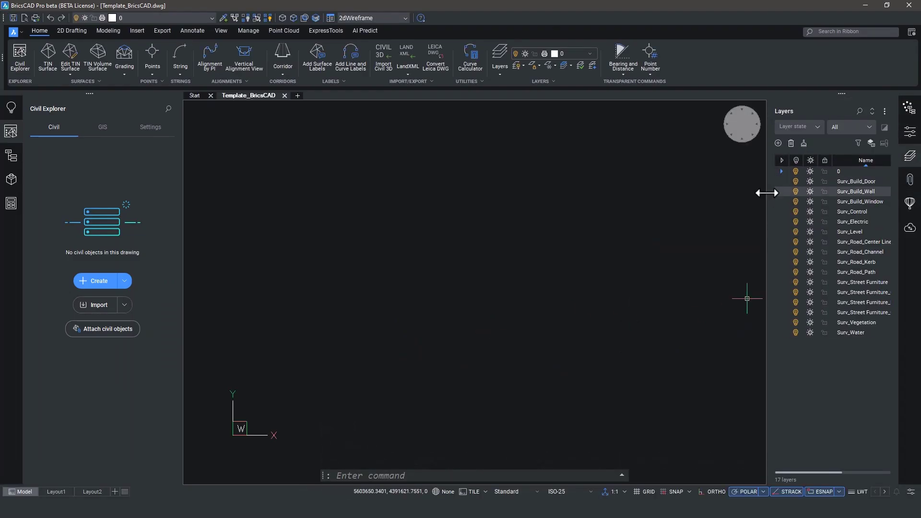
drag(731, 199, 674, 199)
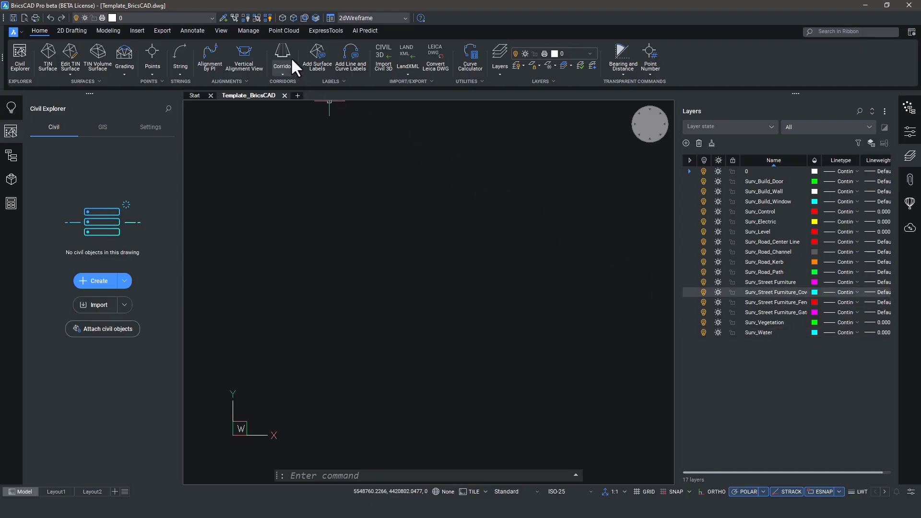
click(331, 17)
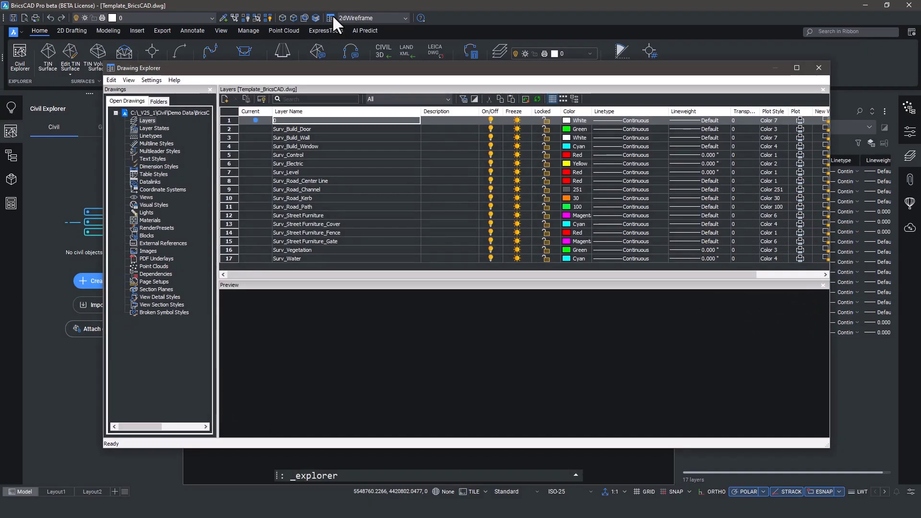
click(151, 136)
scroll(297, 199, down, 8)
scroll(298, 201, down, 2)
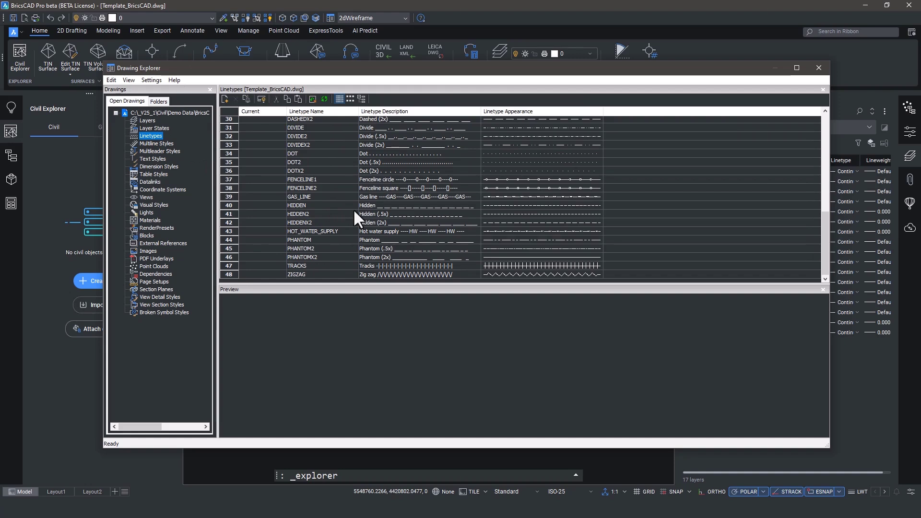
click(146, 235)
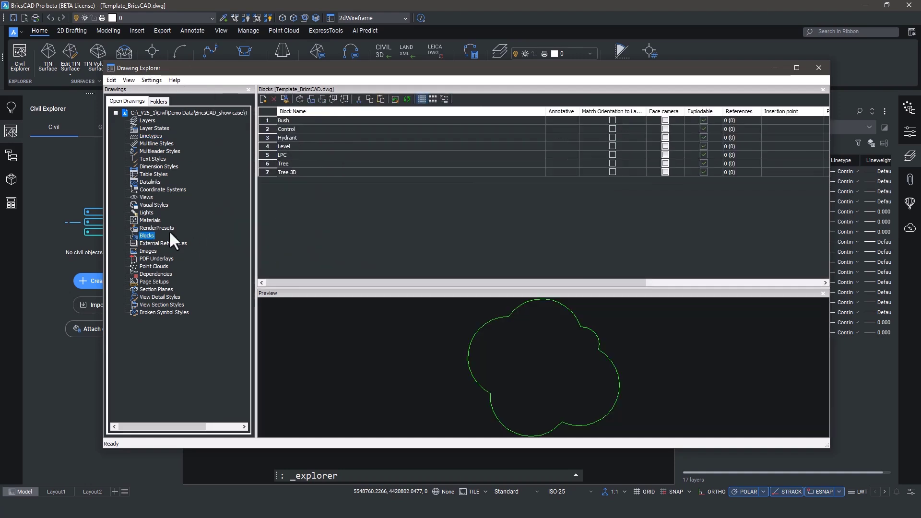
click(308, 119)
click(308, 127)
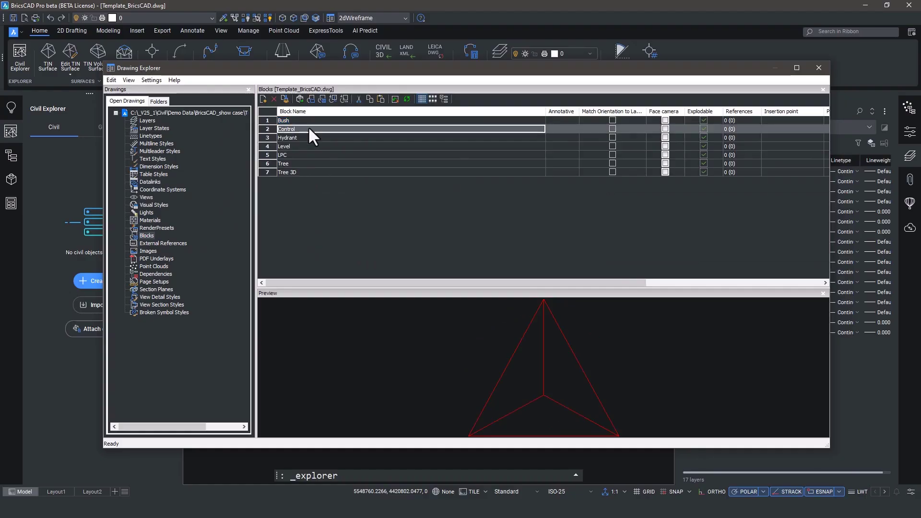
click(309, 138)
click(306, 146)
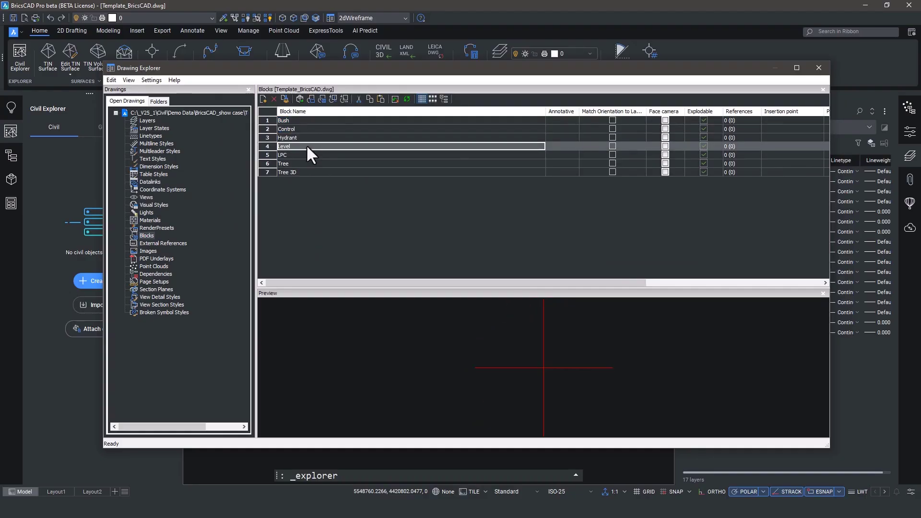
click(303, 171)
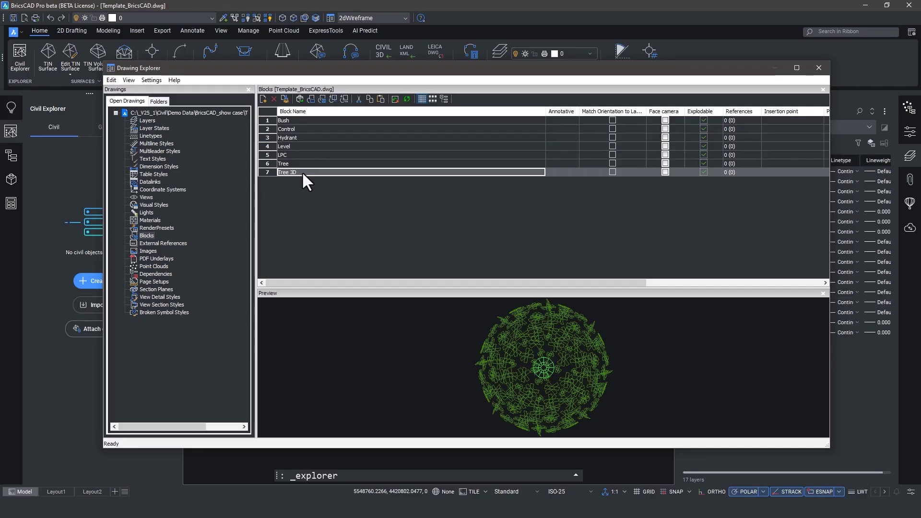
click(821, 68)
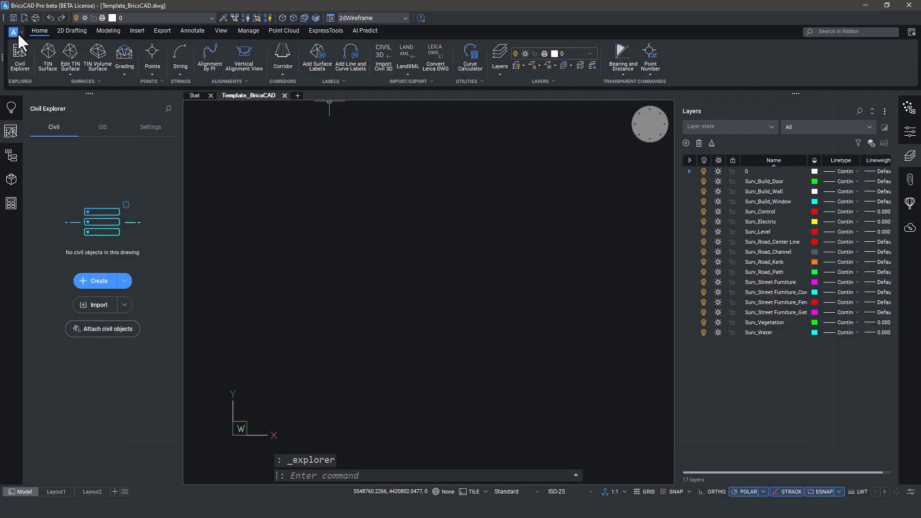
Step: Open the Infinity_CT code table in Code Manager and browse the Vegetation and Buildings groups
click(22, 31)
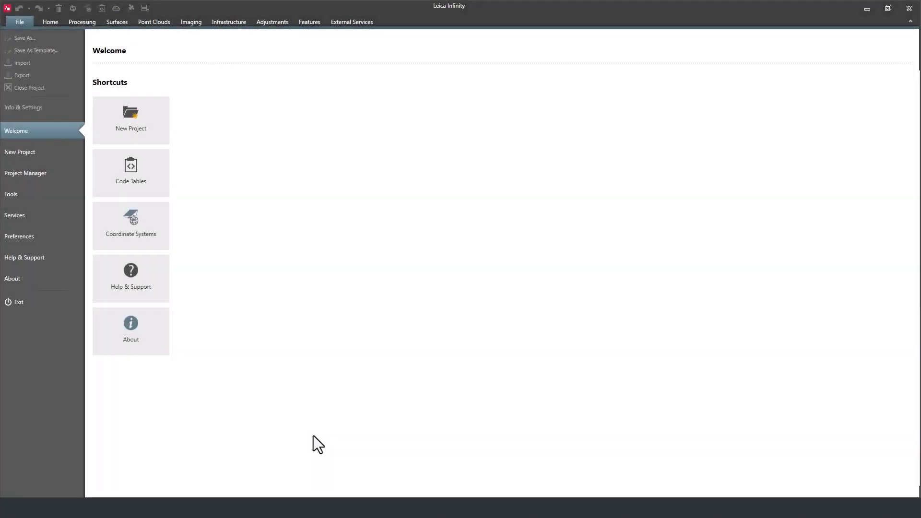
click(39, 193)
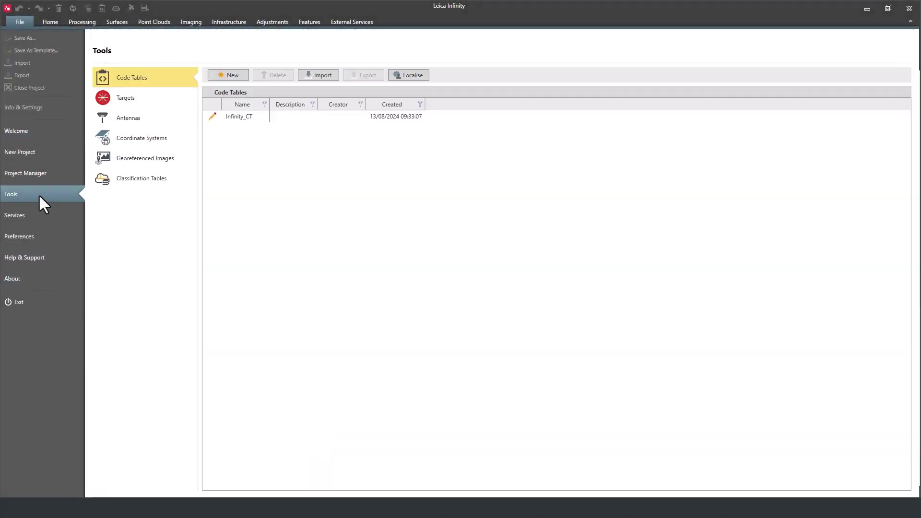
click(212, 117)
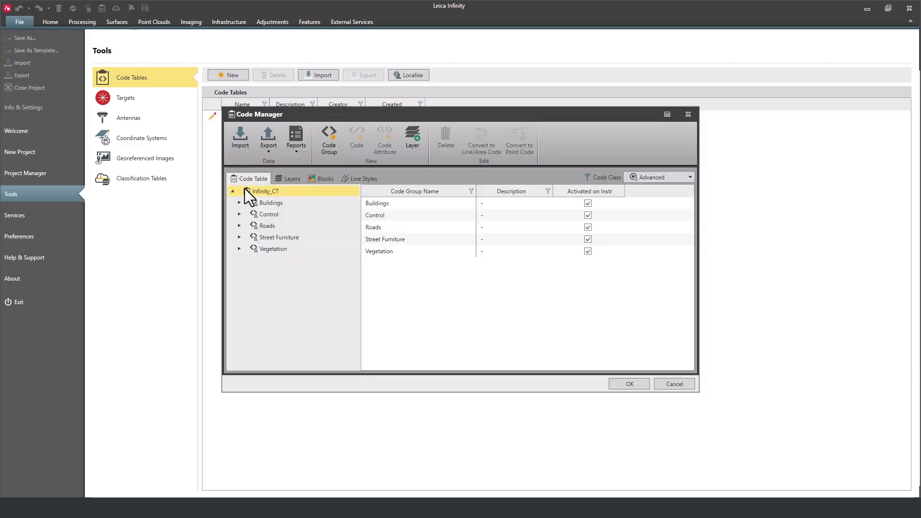
click(239, 249)
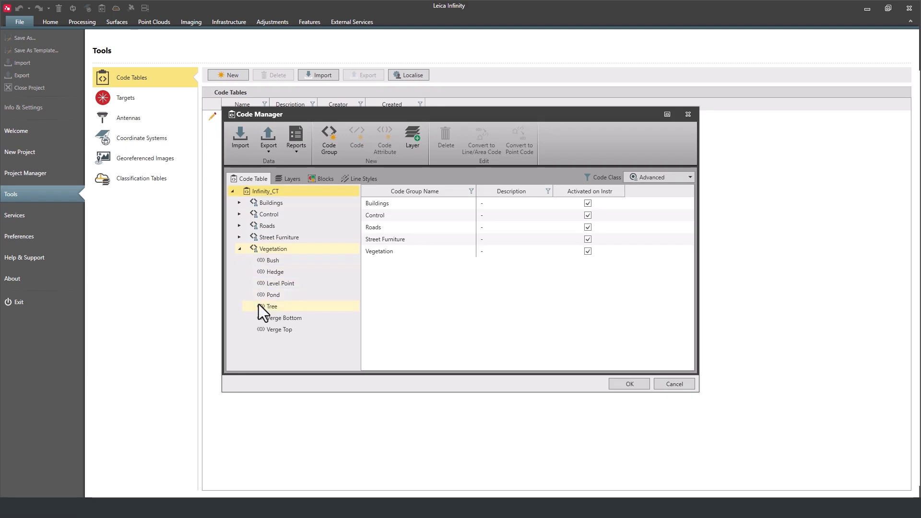
click(238, 204)
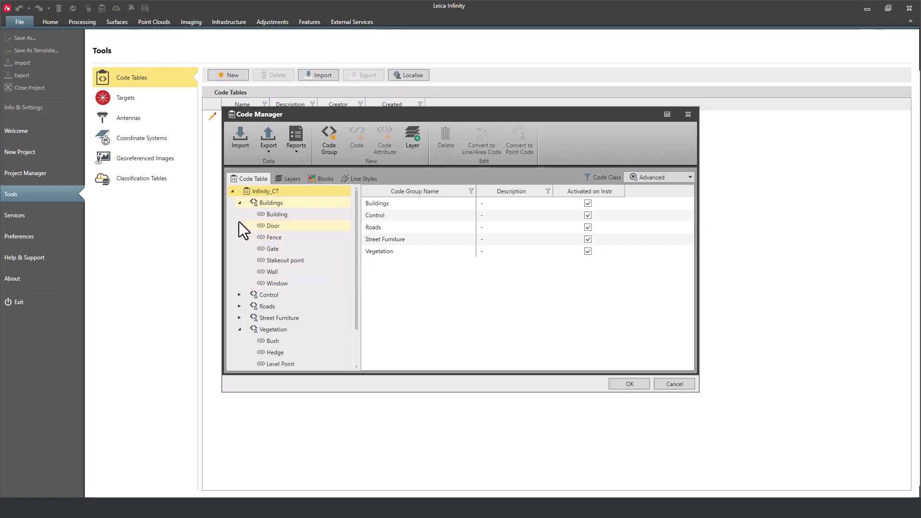
click(240, 204)
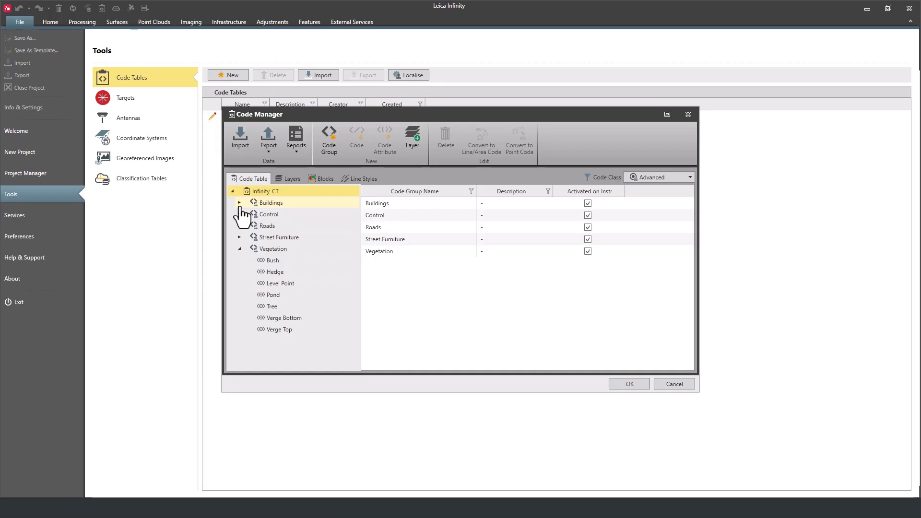
Step: Import layers and blocks from the Template_BricsCAD drawing into the Infinity_CT code table
click(289, 178)
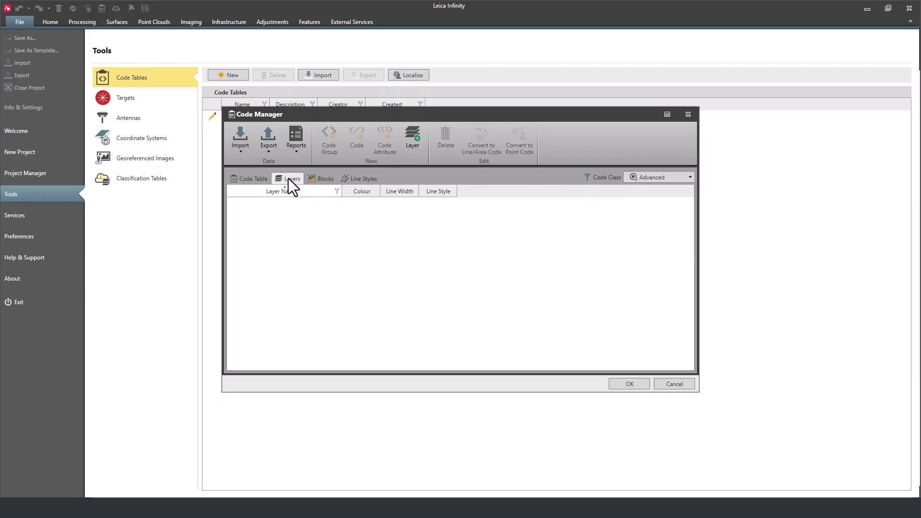
click(322, 179)
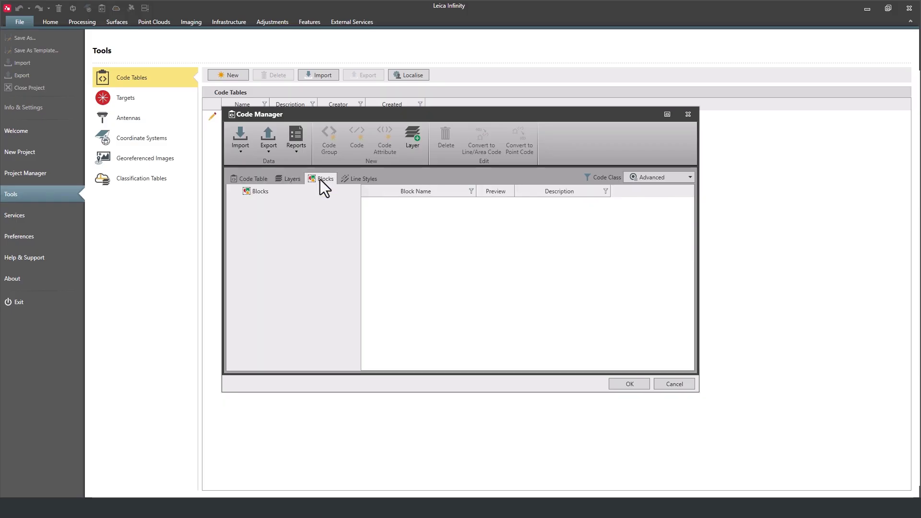
click(287, 180)
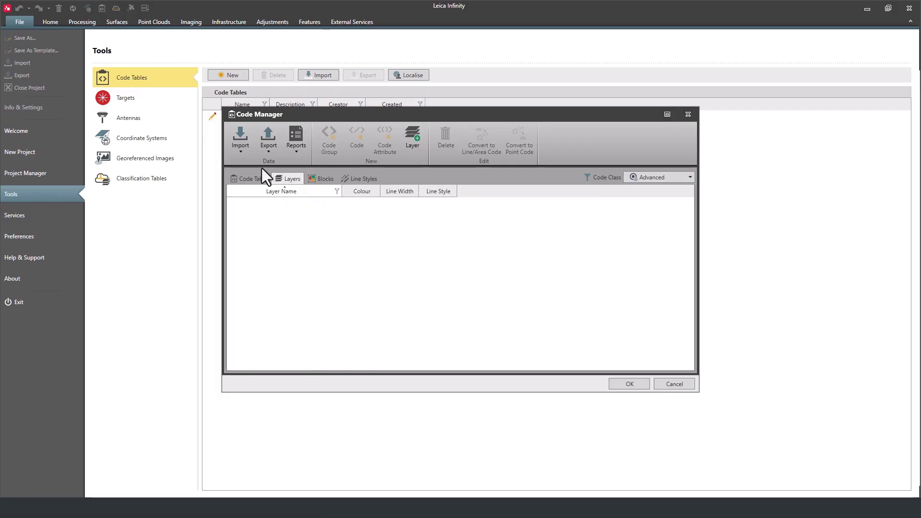
click(240, 153)
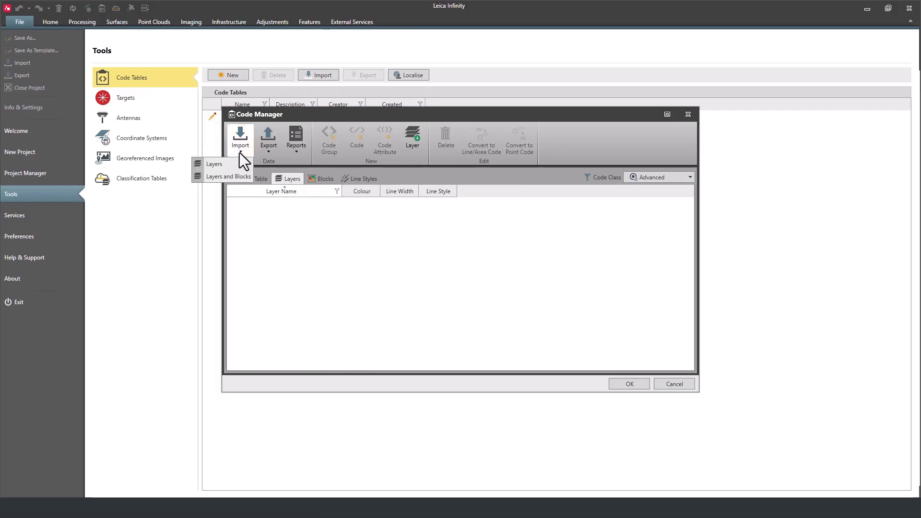
click(240, 176)
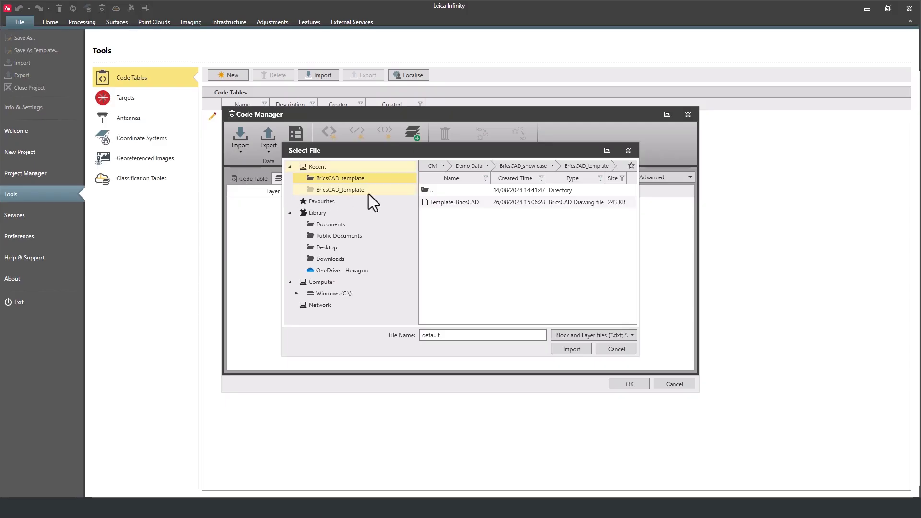
click(460, 203)
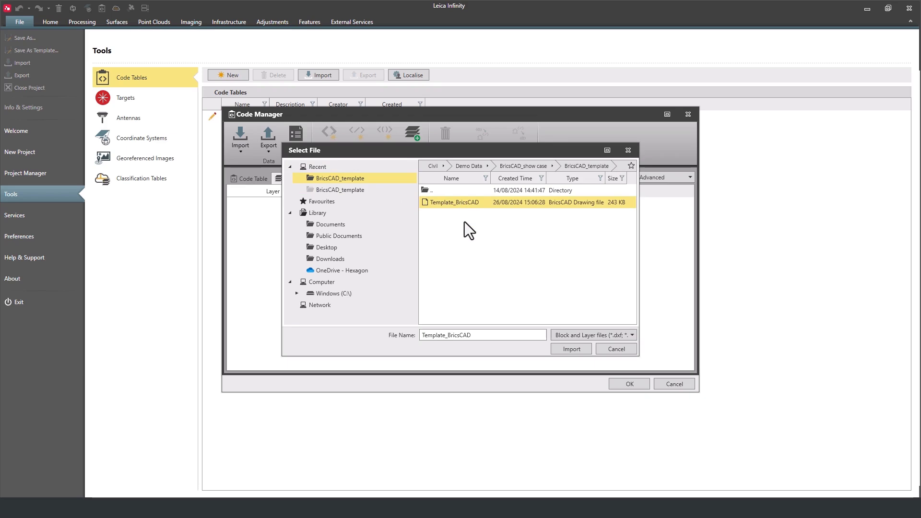
click(571, 349)
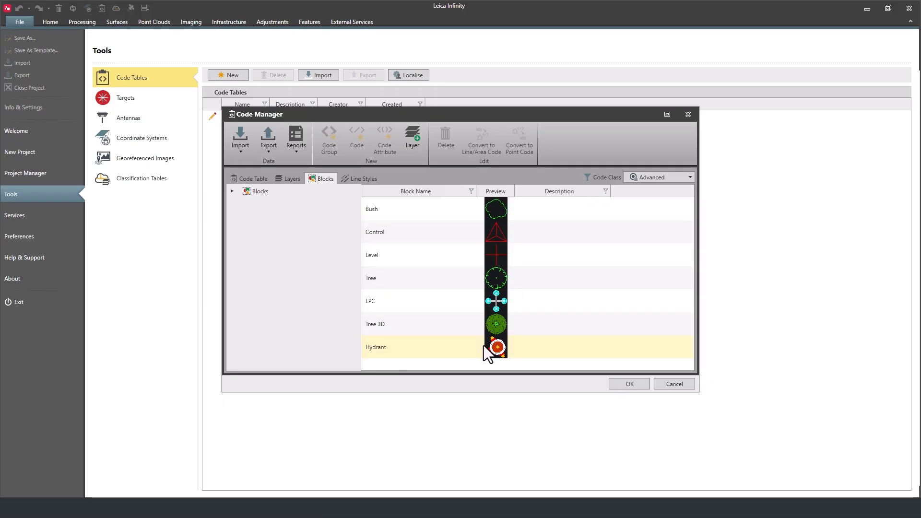
Step: Scroll through the Line Styles list, then return to the Code Table groups
click(356, 178)
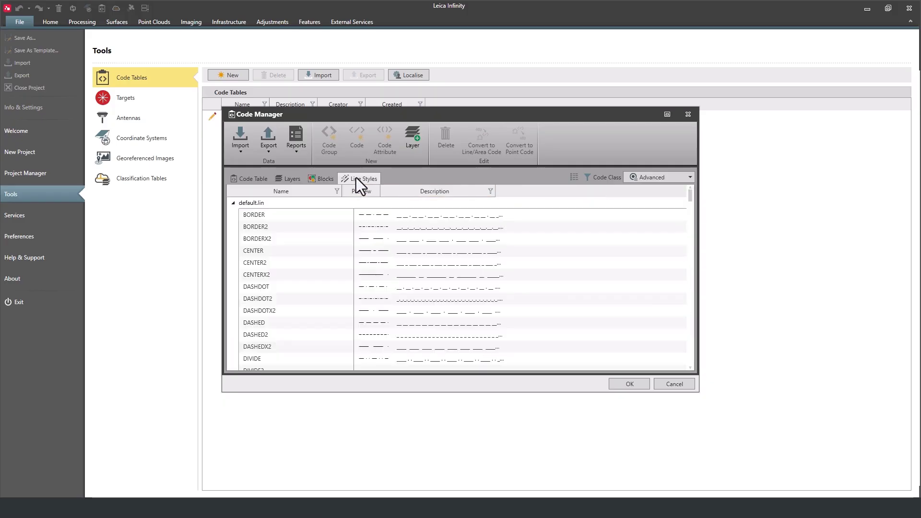
scroll(497, 294, down, 15)
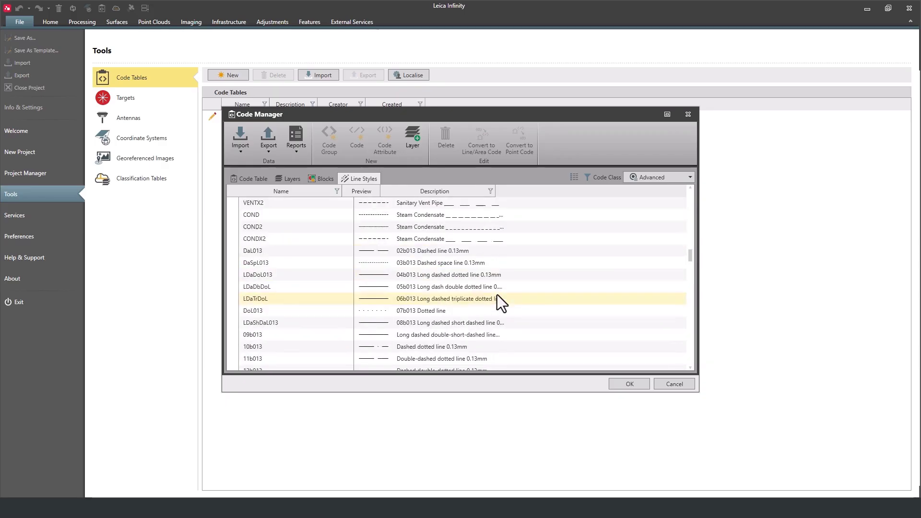
scroll(497, 295, down, 15)
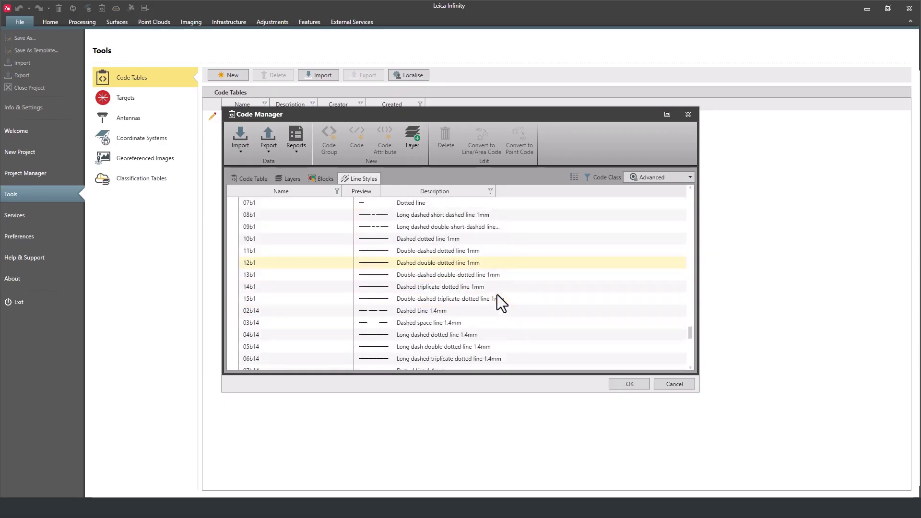
scroll(497, 296, down, 10)
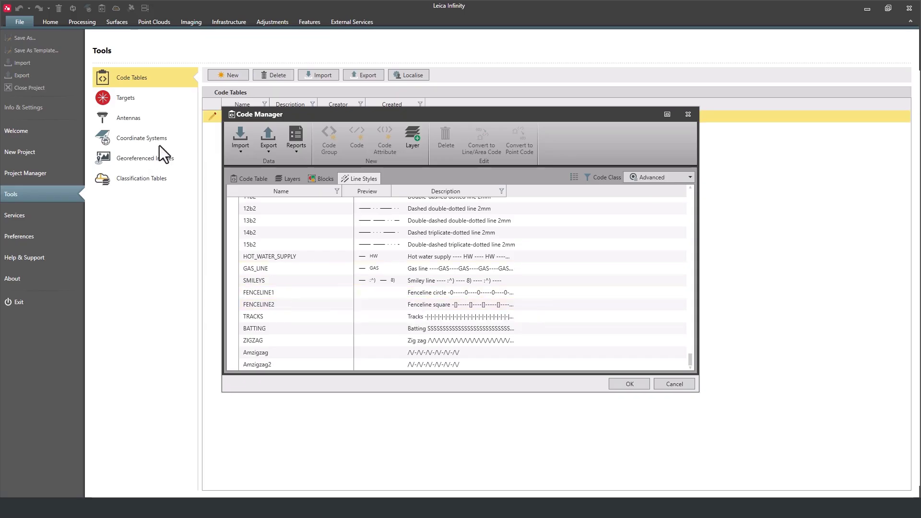
click(250, 178)
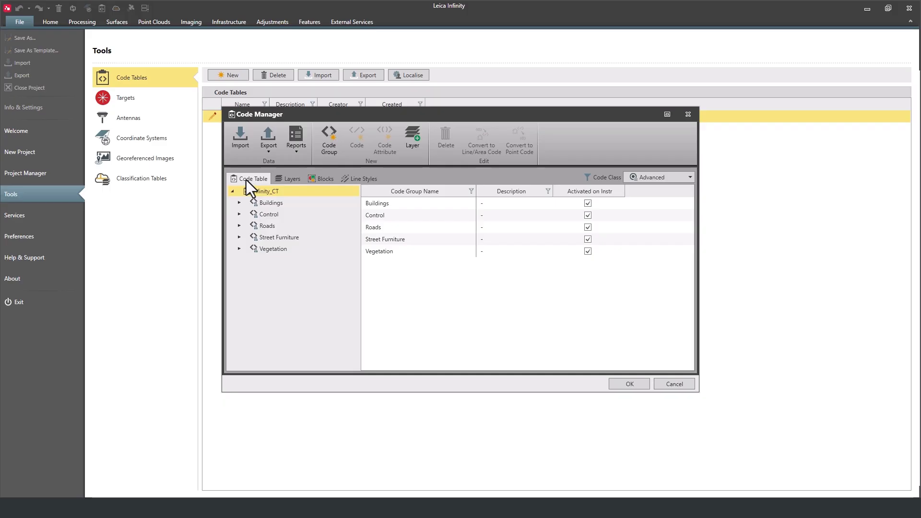
Step: Assign the Bush block to the Bush code in the Vegetation group
click(239, 250)
click(269, 249)
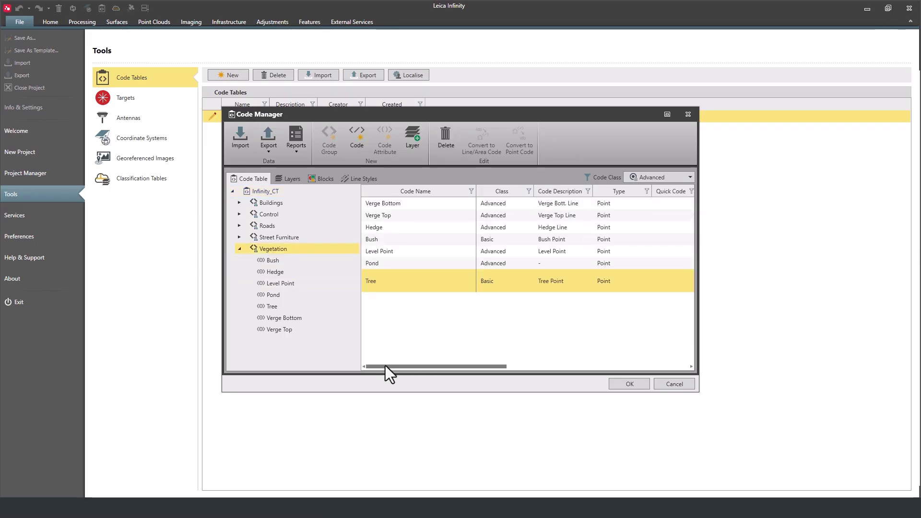
drag(385, 365, 557, 359)
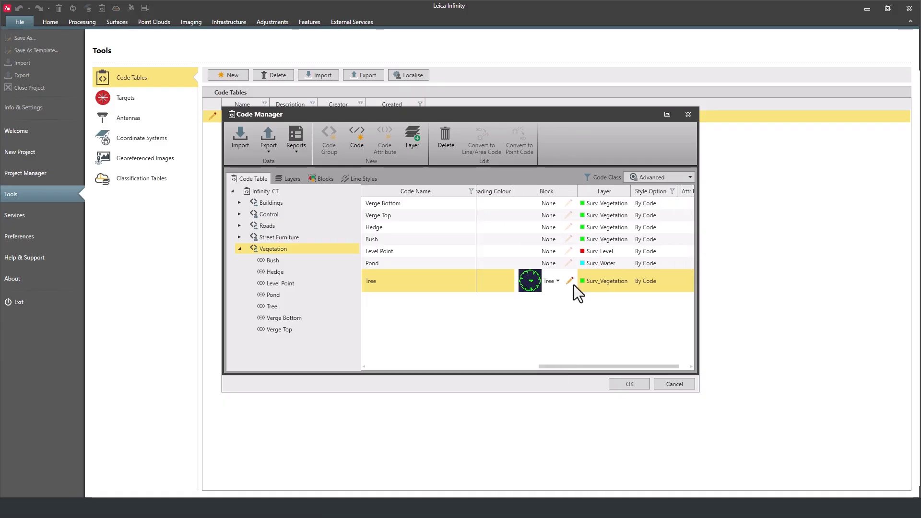
click(536, 239)
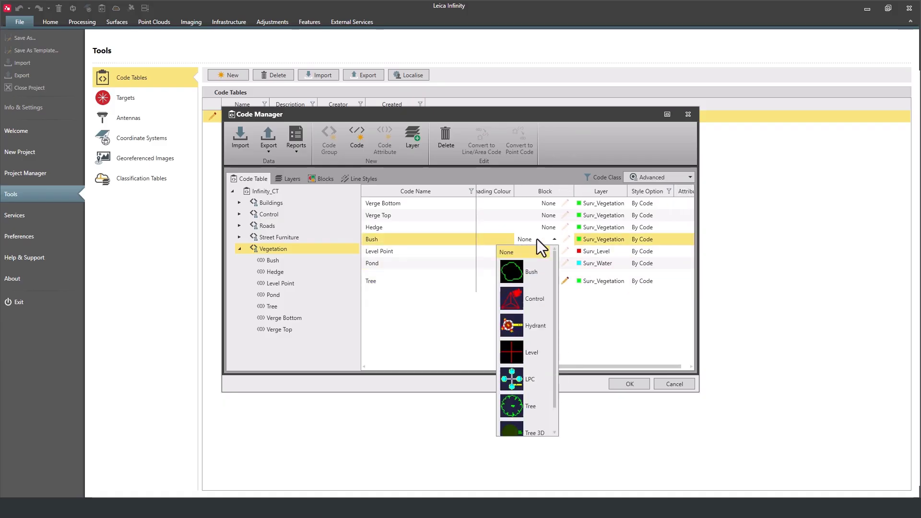
click(530, 273)
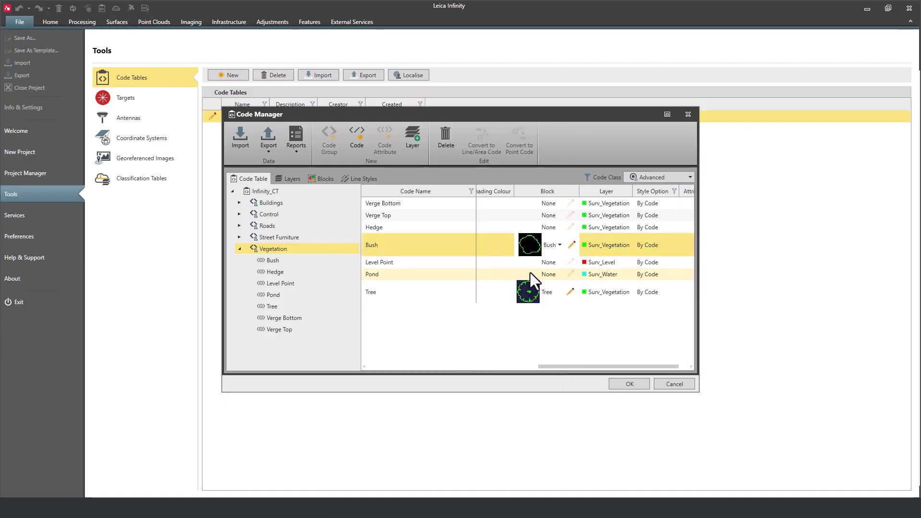
Step: Assign the Tree 3D block to the Tree code, scaled by the Canopy attribute
click(549, 293)
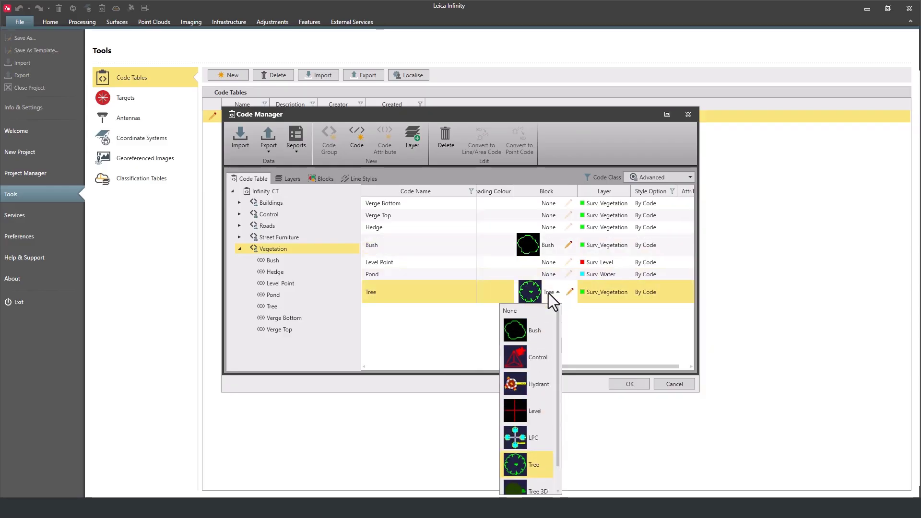
scroll(538, 399, down, 1)
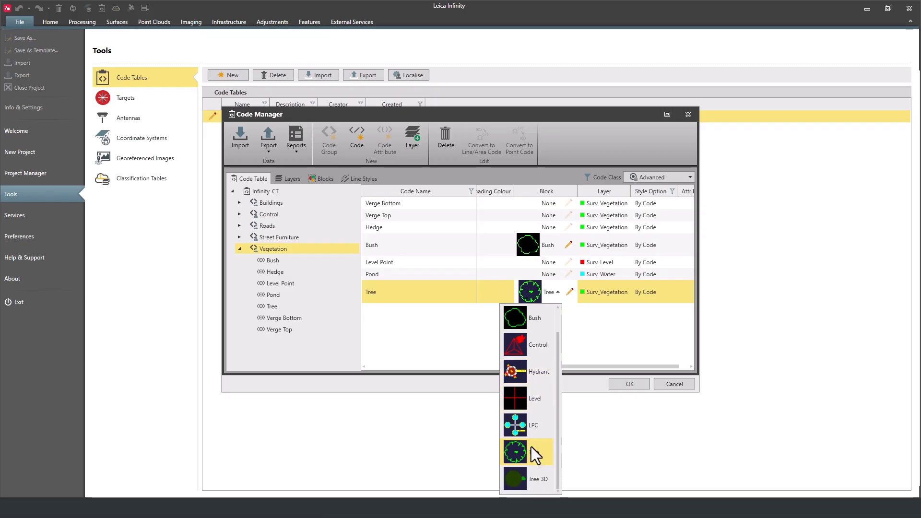
click(530, 479)
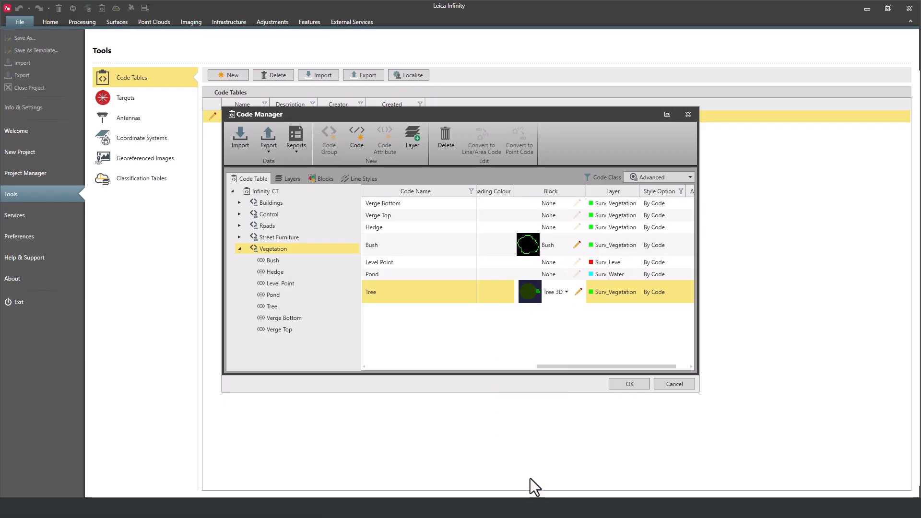
click(579, 292)
click(556, 320)
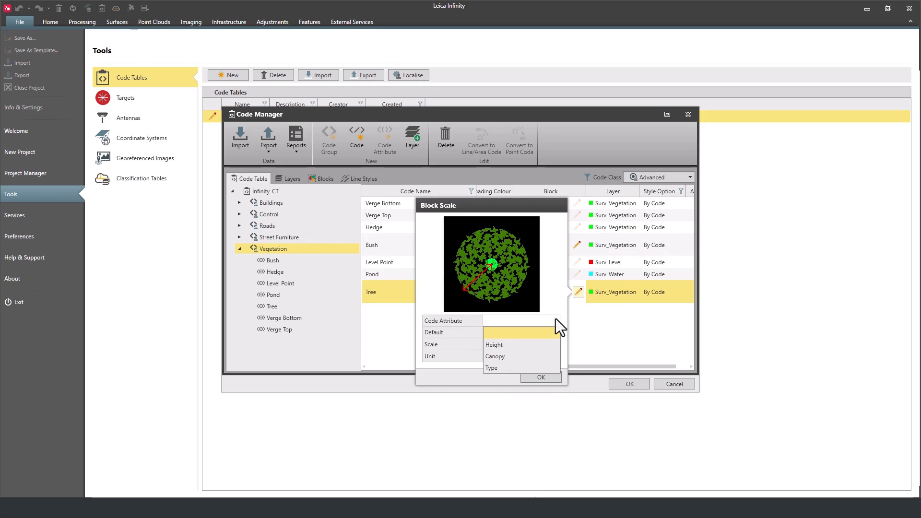
click(546, 357)
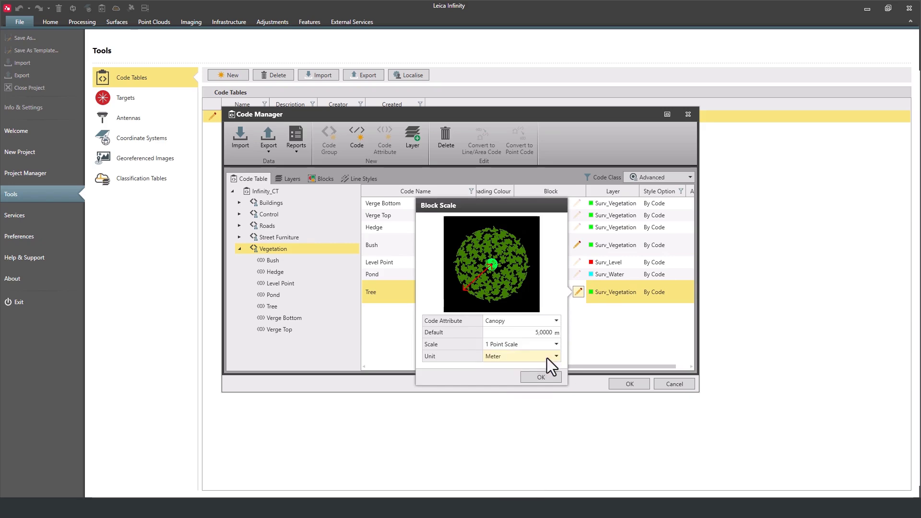
Step: Keep 1 Point scaling and the Surv_Vegetation layer for Tree, then save the code table
click(555, 345)
click(551, 369)
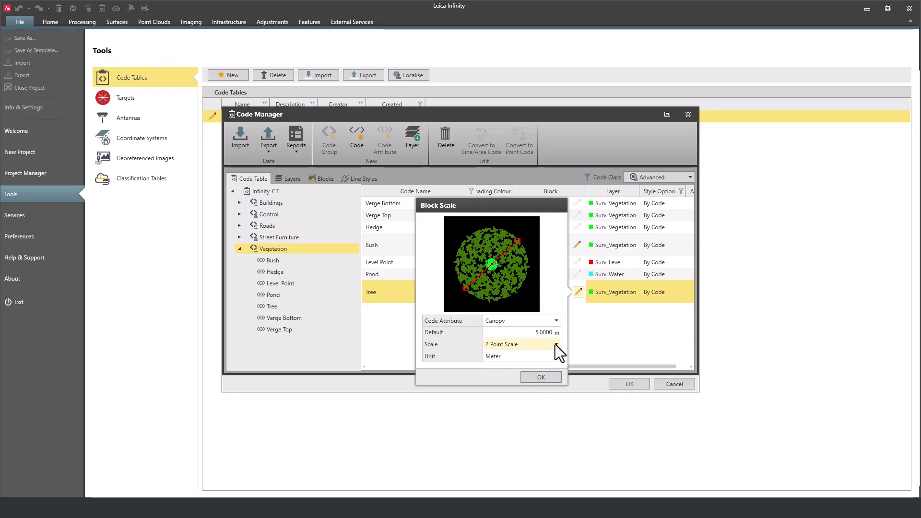
click(555, 344)
click(551, 356)
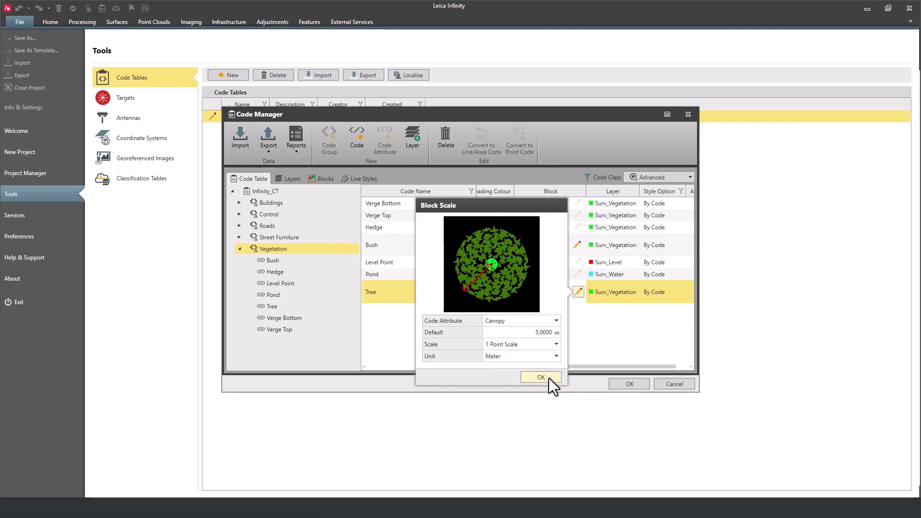
click(549, 378)
click(633, 292)
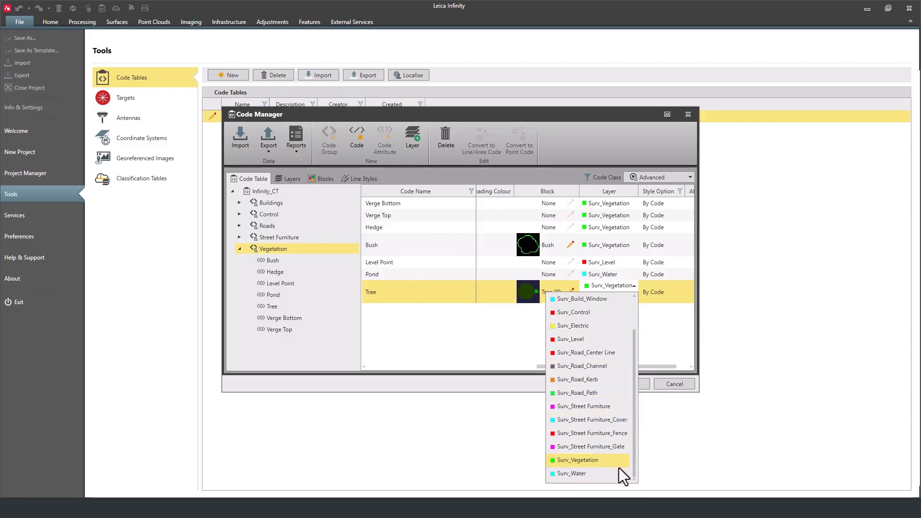
click(647, 368)
click(629, 384)
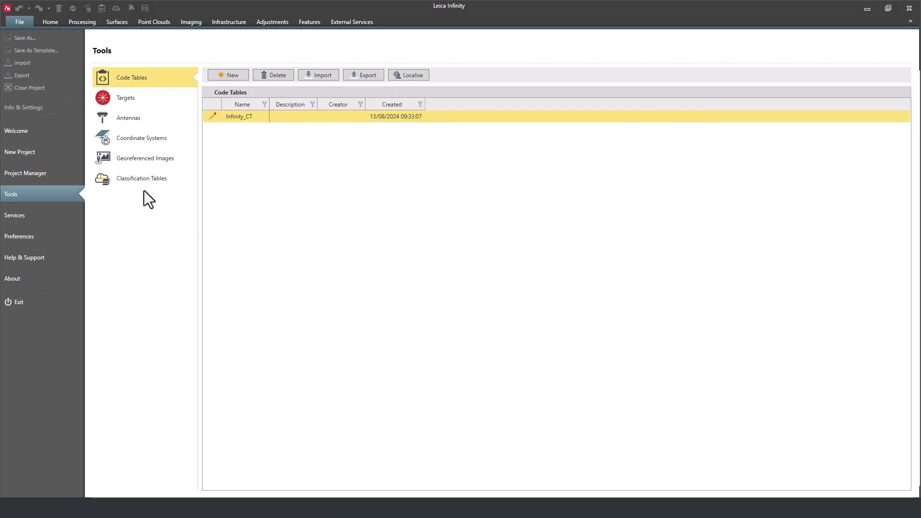
Step: Name a new project 'Template for BricsCAD Clients' with the Infinity_CT code table
click(36, 150)
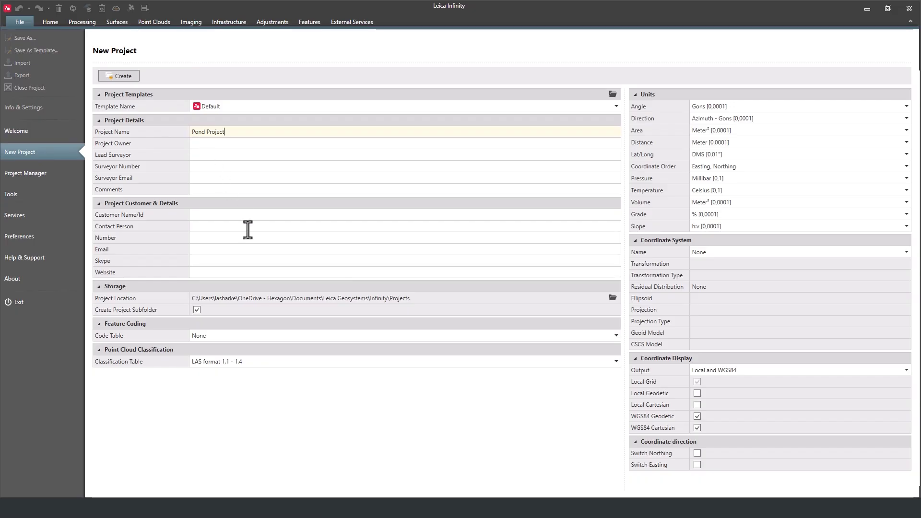
click(243, 335)
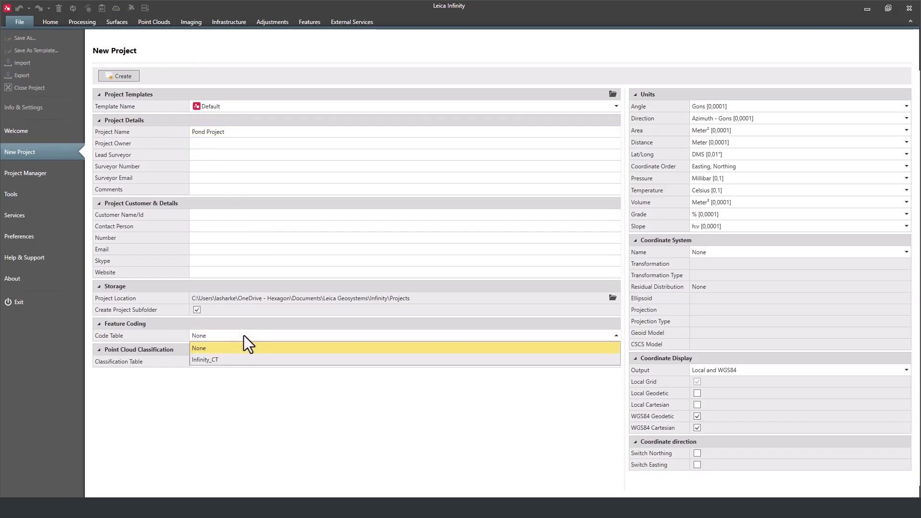
click(237, 361)
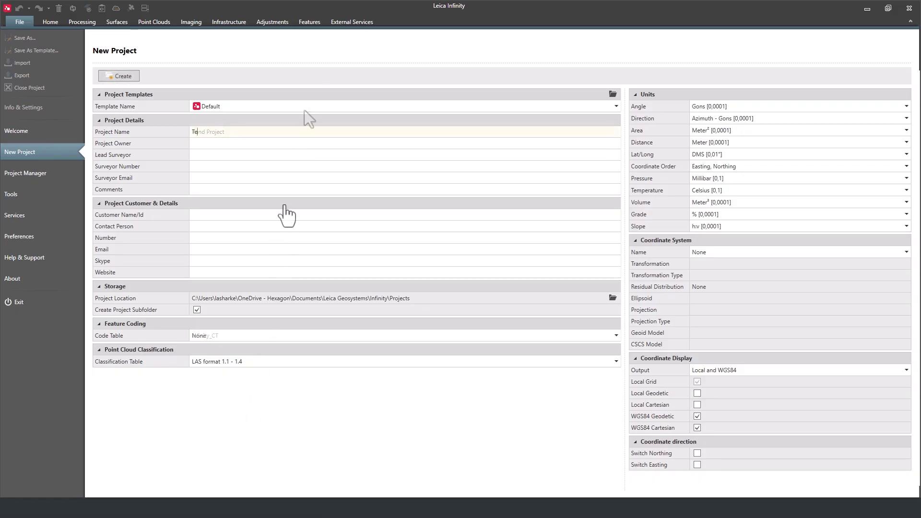
text(Template for BricsCAD Clients)
click(226, 335)
click(225, 359)
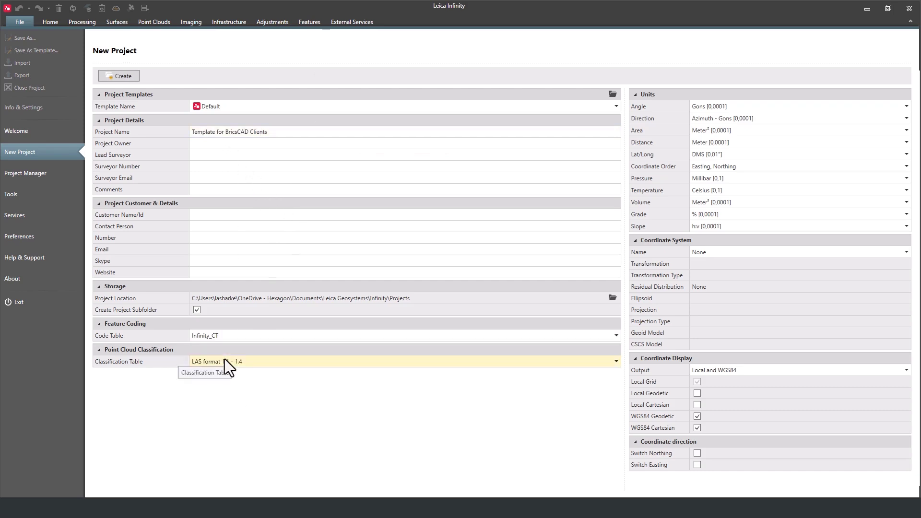
Step: Create the Template for BricsCAD Clients project and save it as a template
click(125, 76)
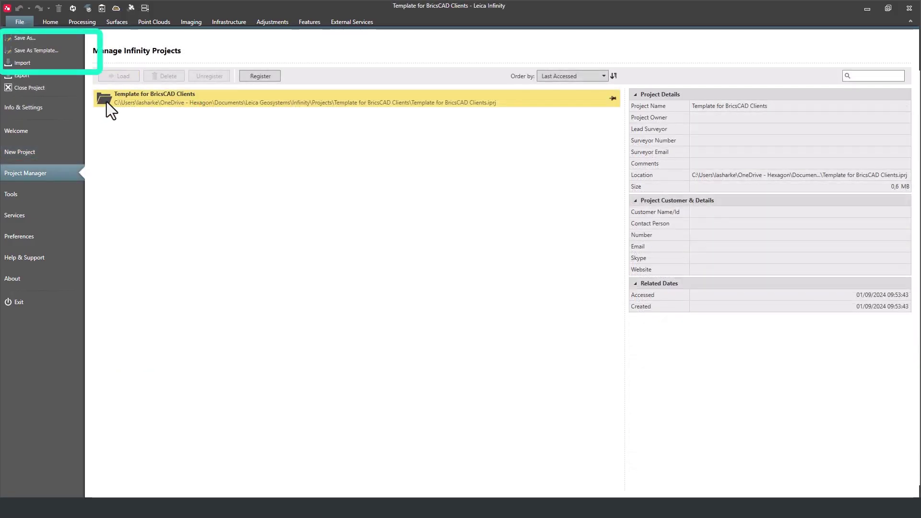
click(45, 51)
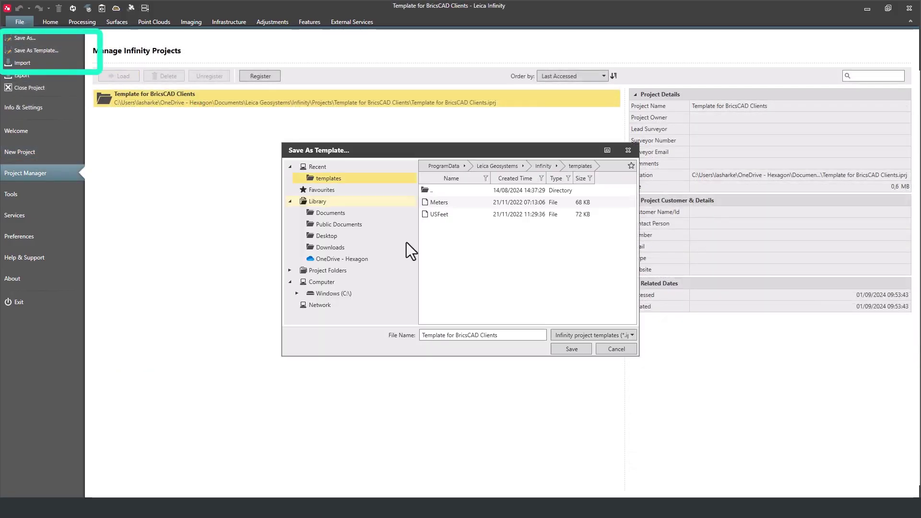
key(Return)
Step: Create Pond Project based on the Template for BricsCAD Clients template
click(31, 152)
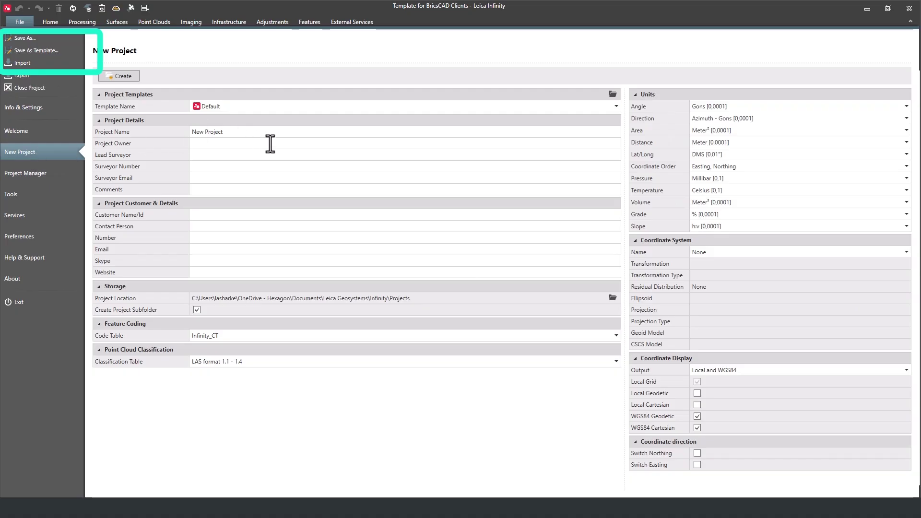
click(322, 108)
click(311, 154)
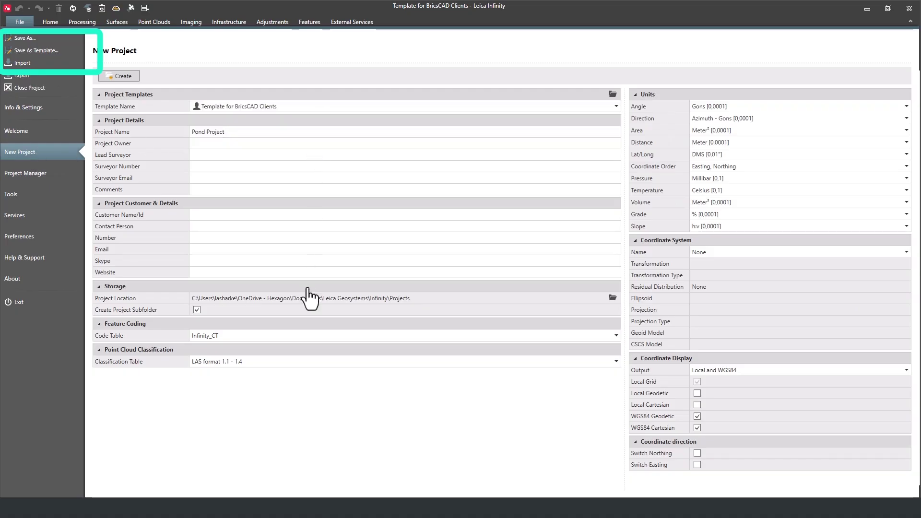
click(120, 75)
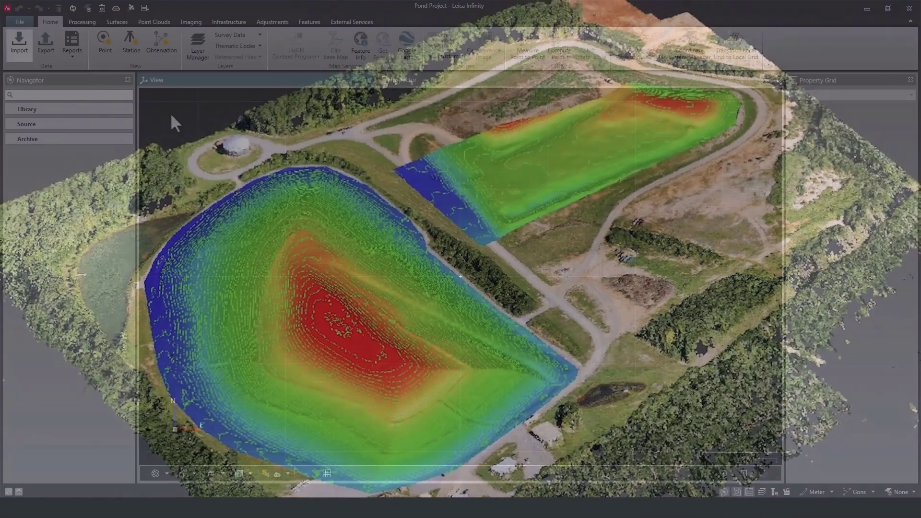
Step: Import the pond_survey job and orbit to an oblique view of the survey
click(402, 214)
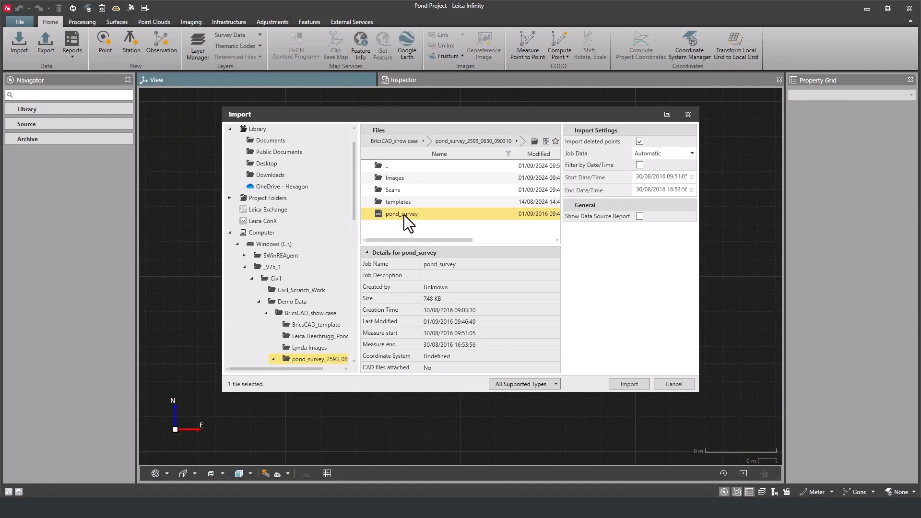
click(632, 382)
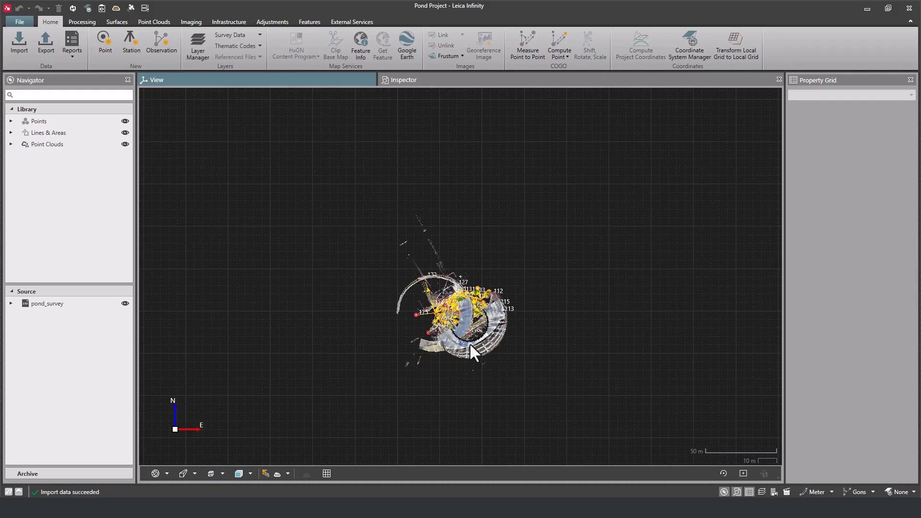
scroll(452, 329, up, 5)
drag(365, 323, 465, 254)
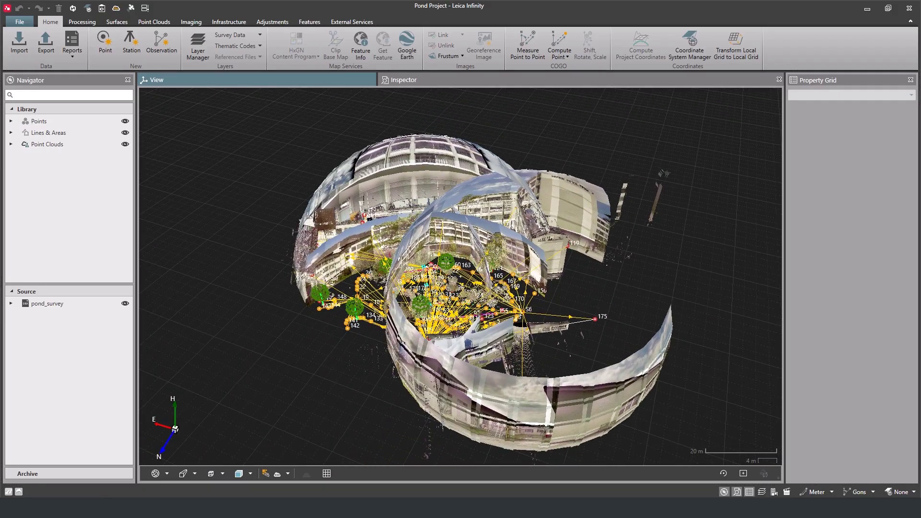
Step: Show the linked images in the Inspector's Imaging records
click(471, 77)
click(337, 97)
double_click(201, 133)
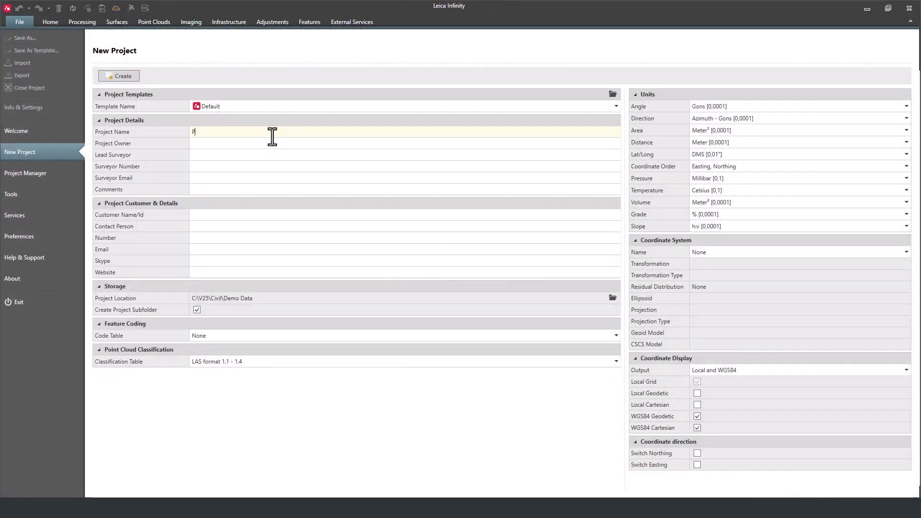
Step: Create 'Project without Mapped Code Table' with Code Table None and import the pond_survey job
text(roject without Mapped Code Table)
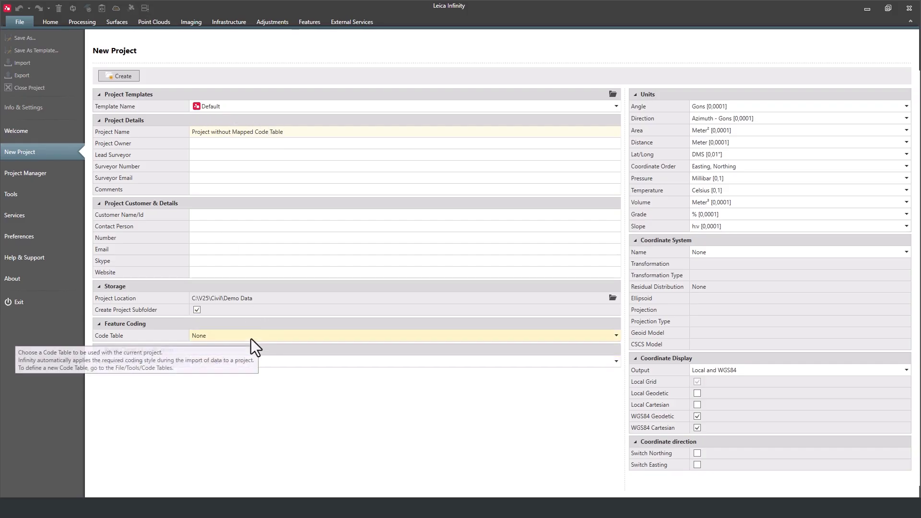
click(130, 78)
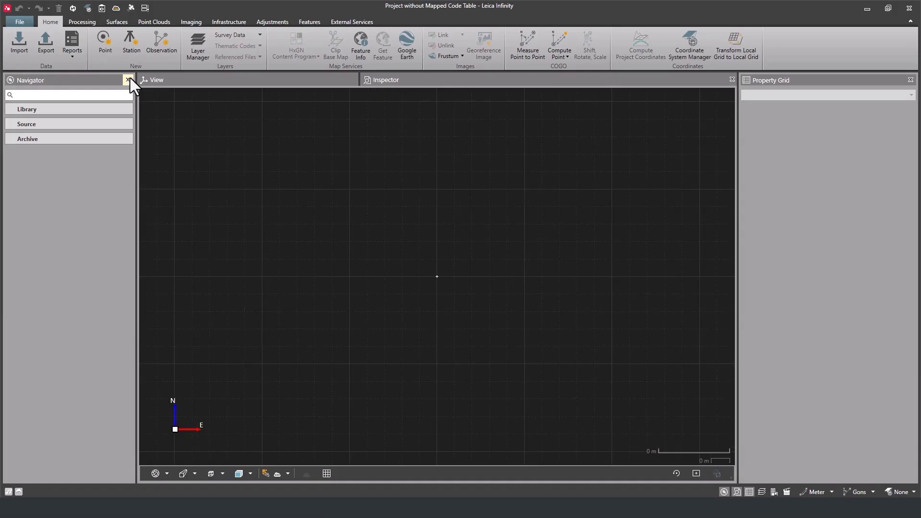
click(19, 52)
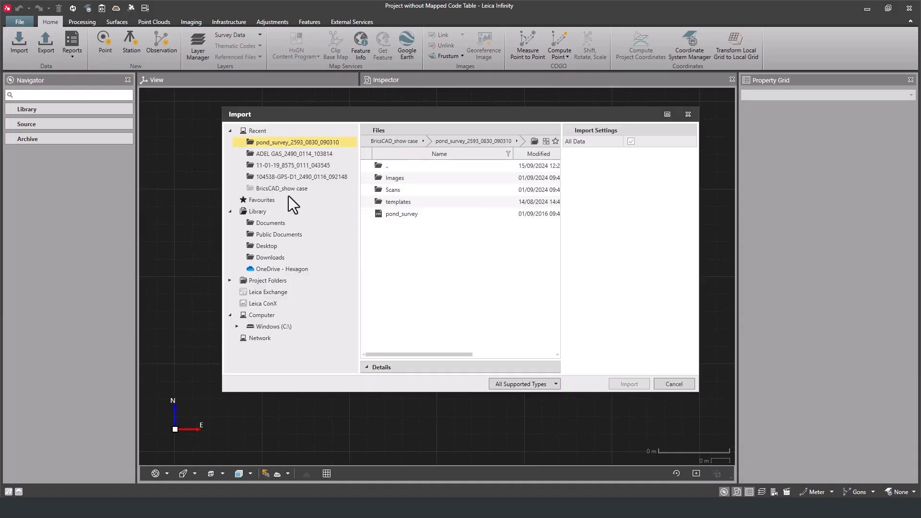
click(413, 216)
click(614, 384)
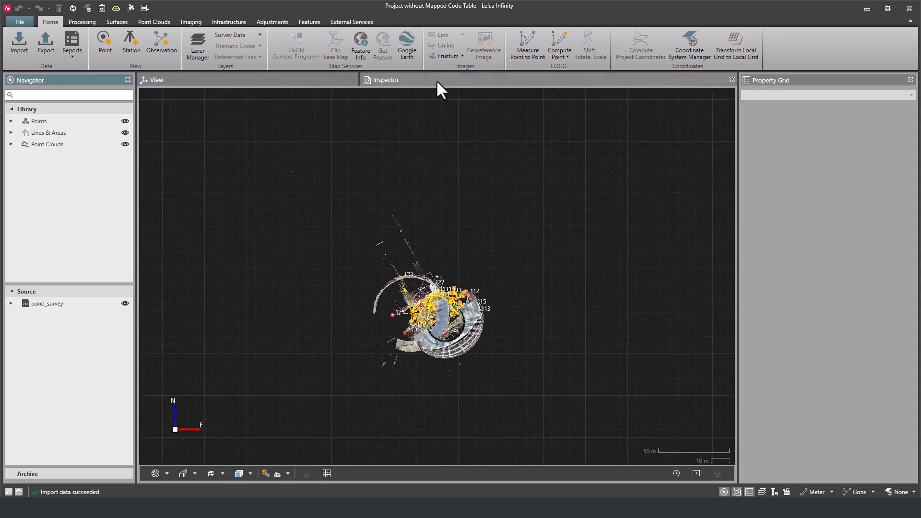
Step: Hide the three panorama images in the Inspector's Imaging list
click(436, 80)
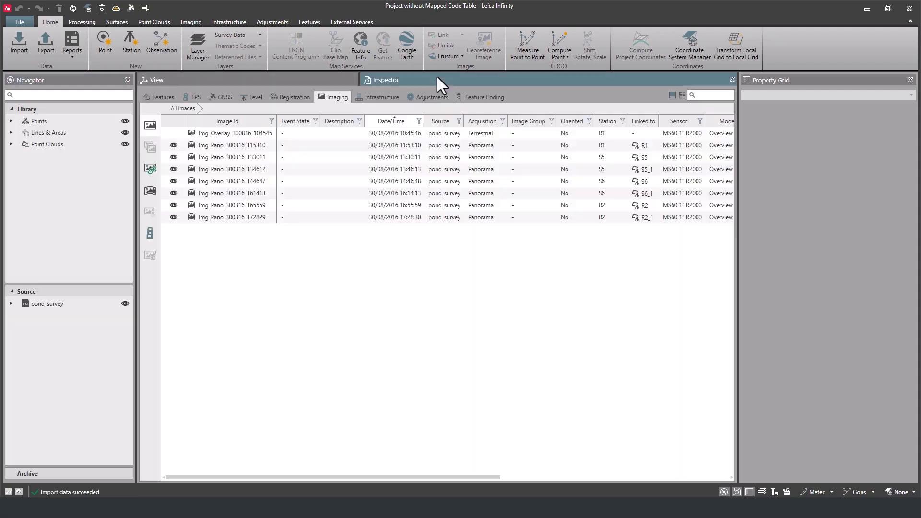
click(174, 145)
click(174, 157)
click(173, 169)
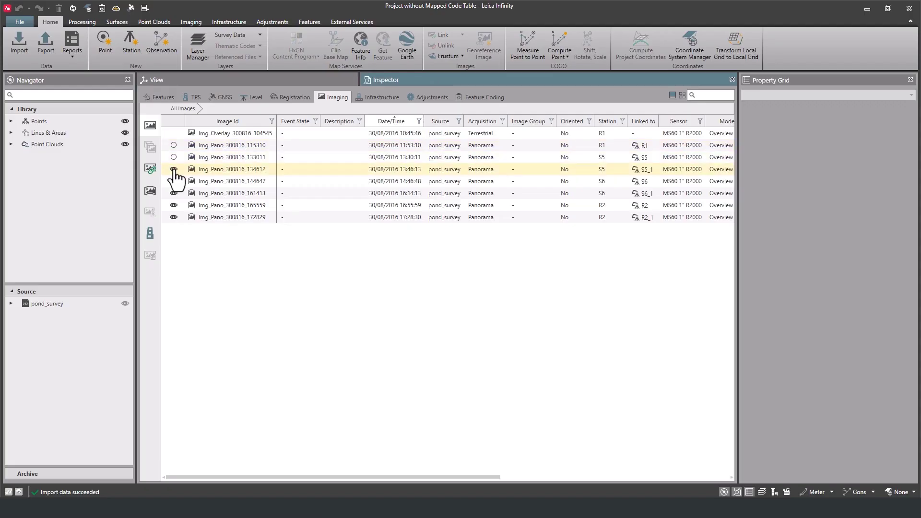
Step: Back in the map view, hide the point cloud and zoom to the southern points
click(246, 81)
scroll(436, 327, up, 5)
click(126, 144)
scroll(420, 255, up, 2)
scroll(379, 396, up, 2)
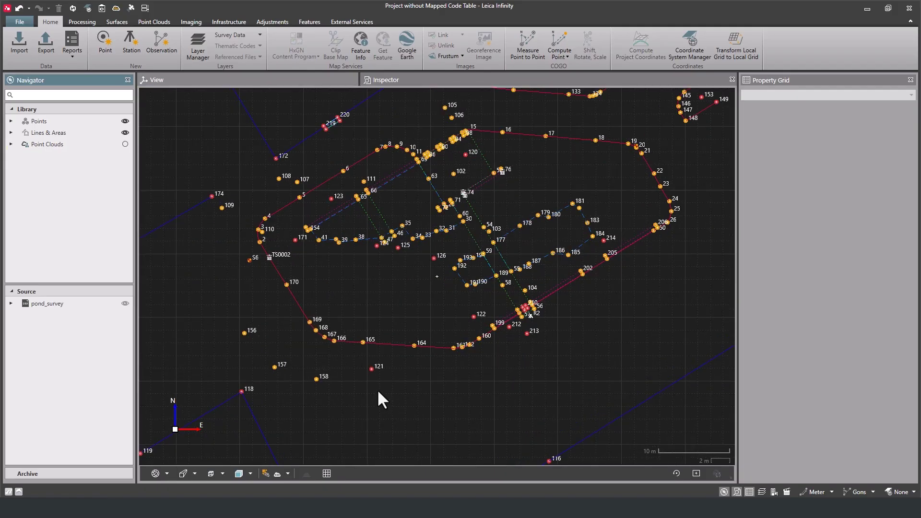
drag(378, 394, 385, 334)
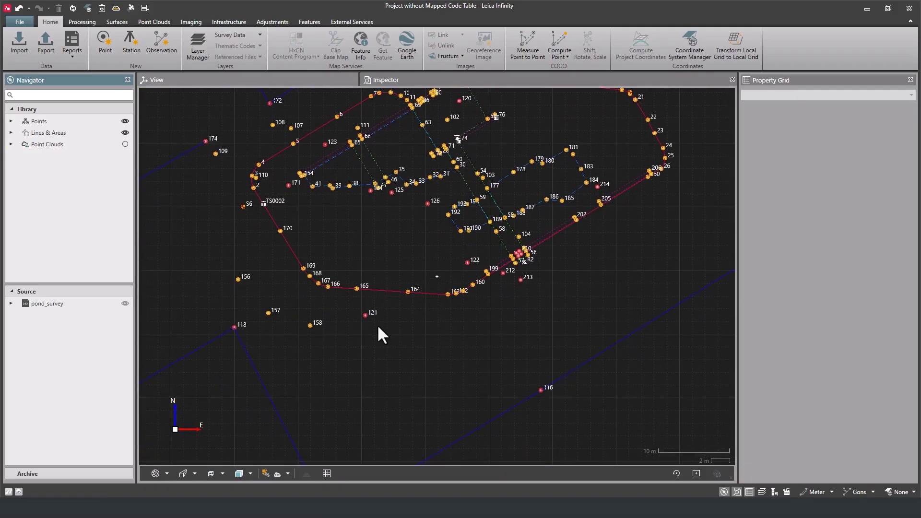
scroll(378, 327, up, 2)
Step: Inspect point 121's Tree code and attributes, then the Kerb_003 line
click(358, 313)
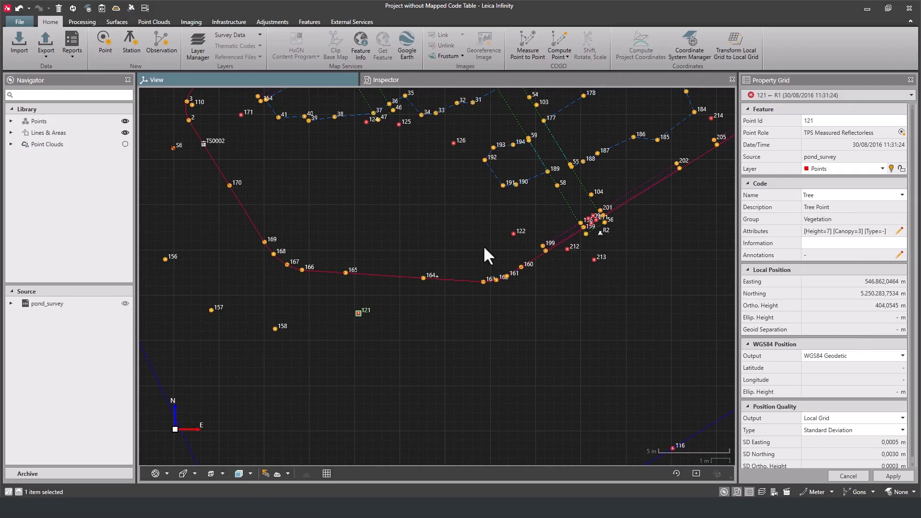
scroll(485, 249, down, 2)
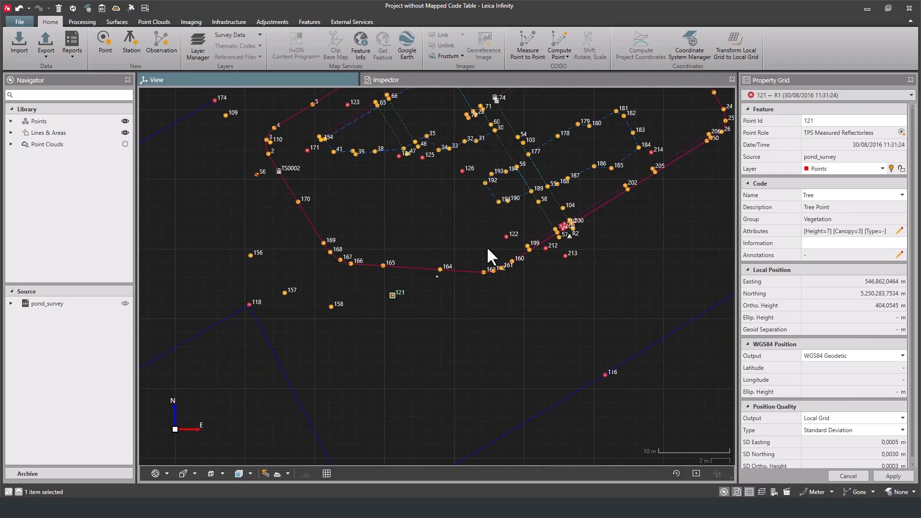
drag(487, 246, 422, 315)
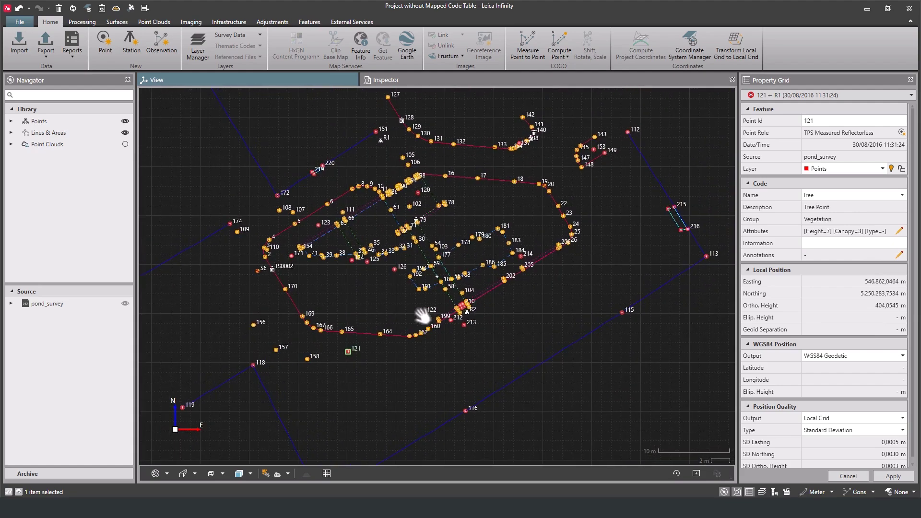
click(593, 159)
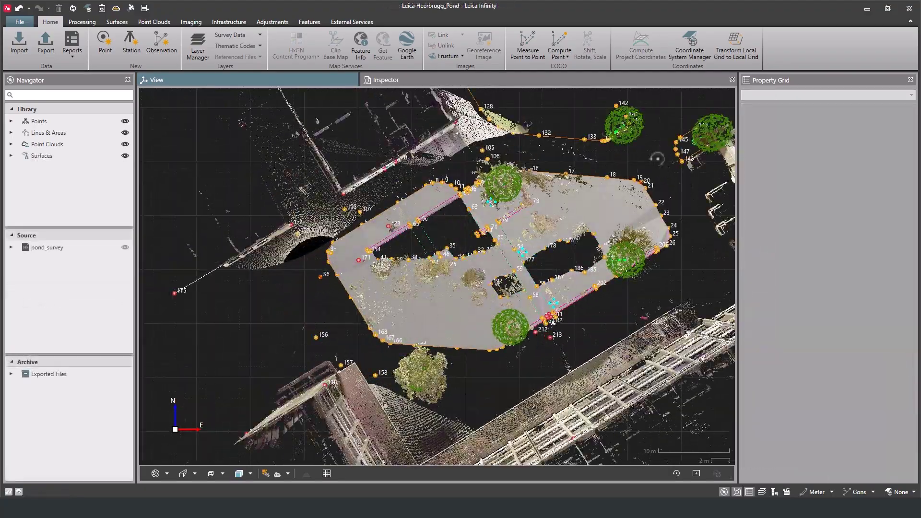
Step: Expand the surfaces and toggle the Pond area surface off and back on
drag(553, 323, 277, 202)
scroll(277, 216, up, 5)
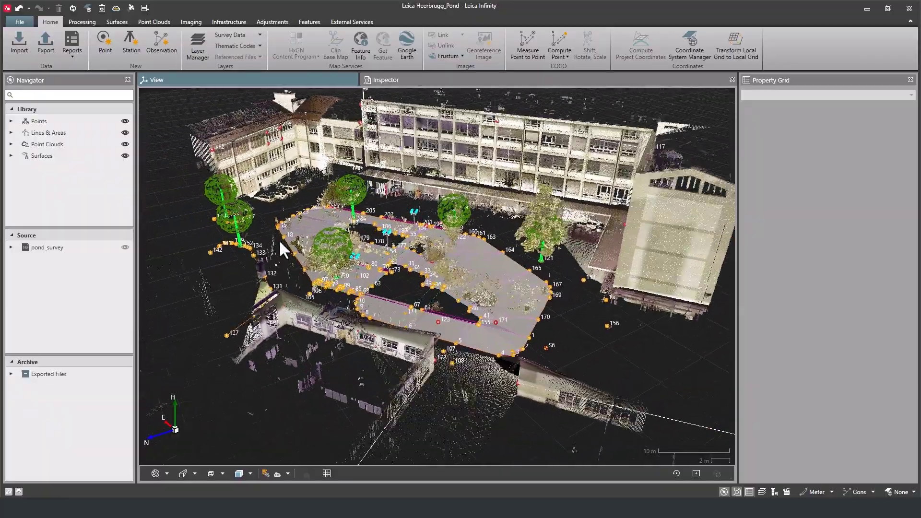
scroll(356, 318, up, 10)
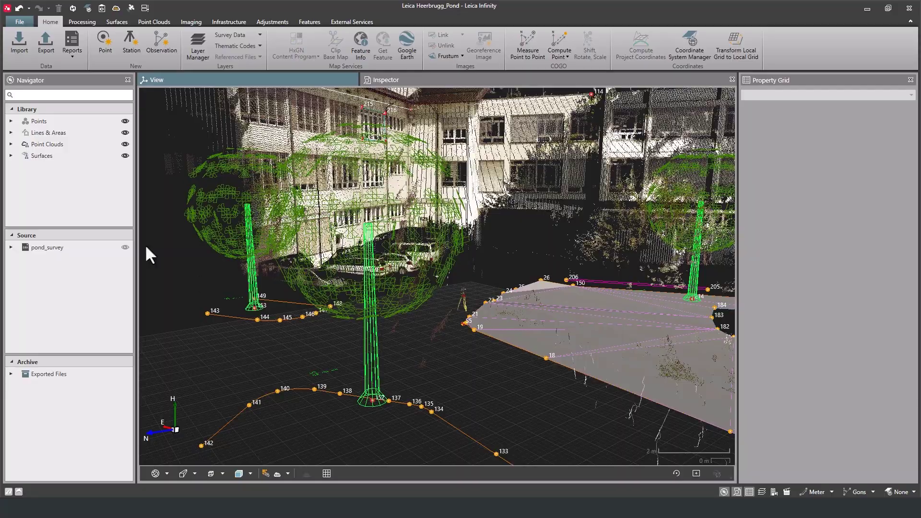
click(11, 155)
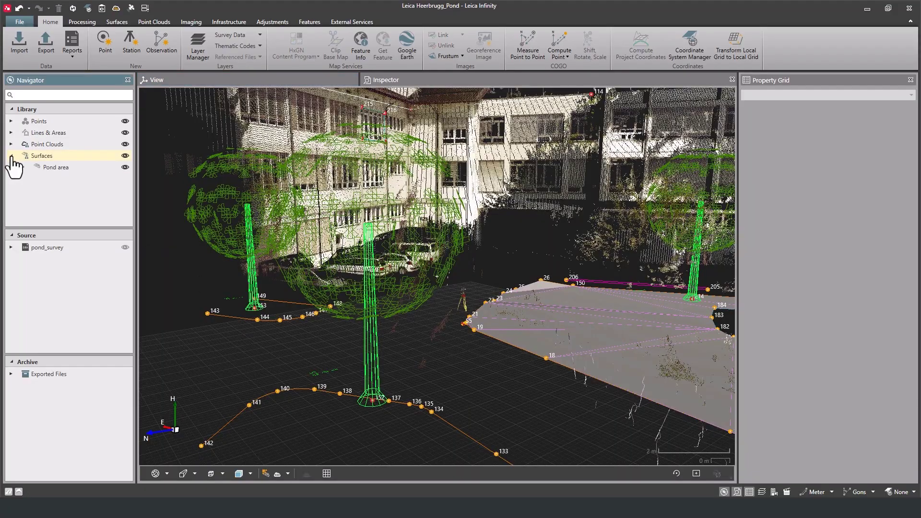
click(124, 167)
click(125, 168)
click(125, 168)
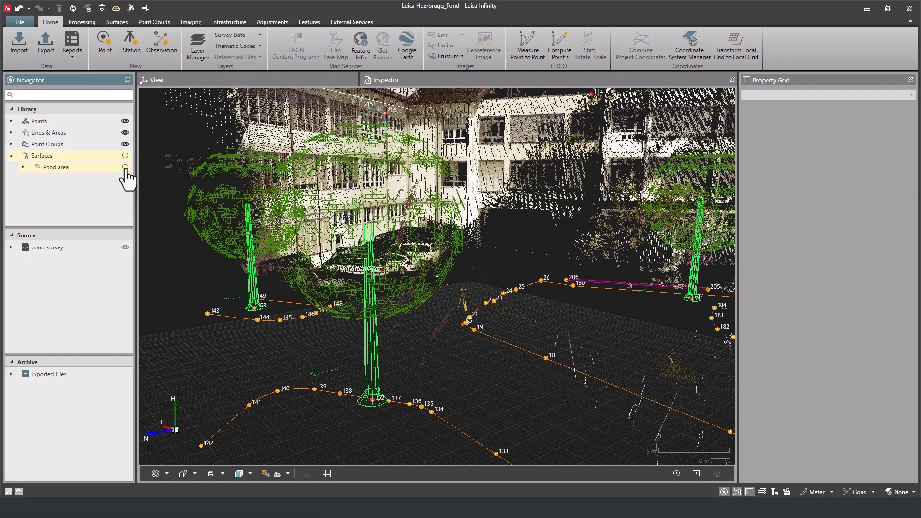
click(125, 167)
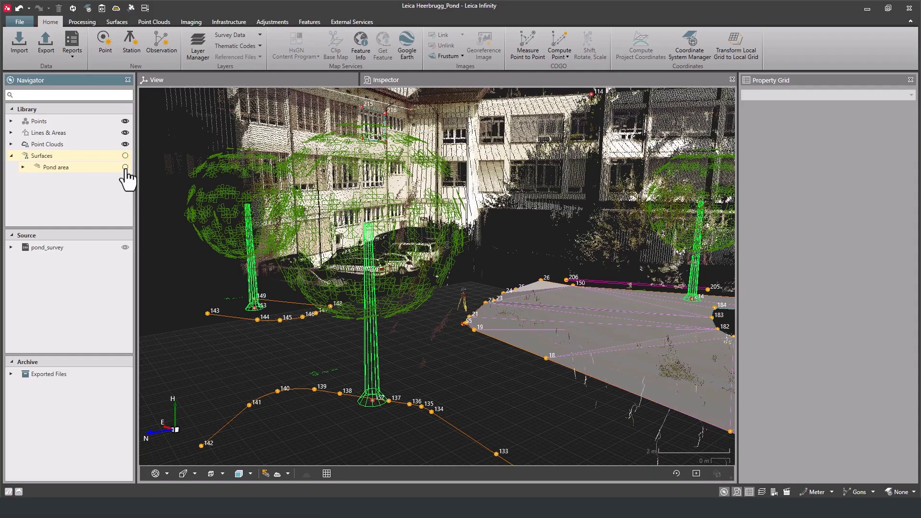
click(126, 168)
click(125, 168)
click(125, 168)
click(125, 168)
Step: Select tree point 152 and enter the annotation 'This is a good tree'
scroll(370, 421, up, 3)
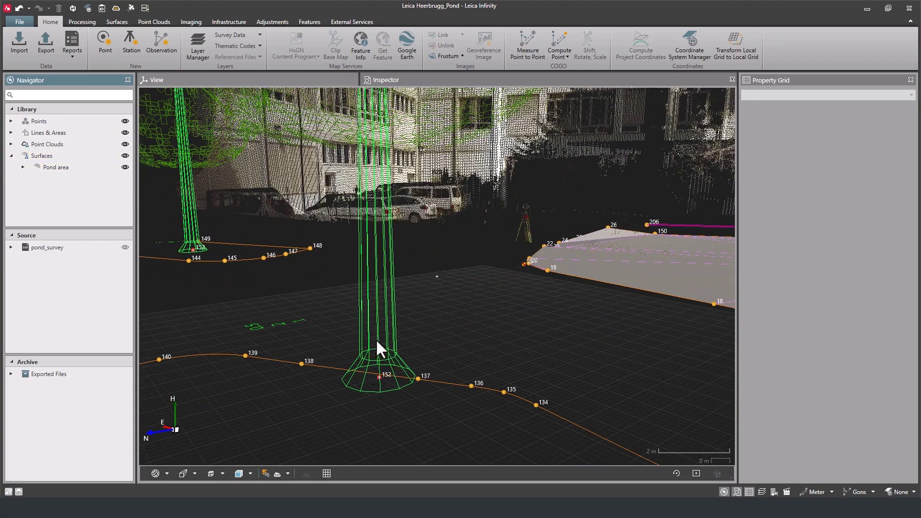
click(376, 339)
click(899, 278)
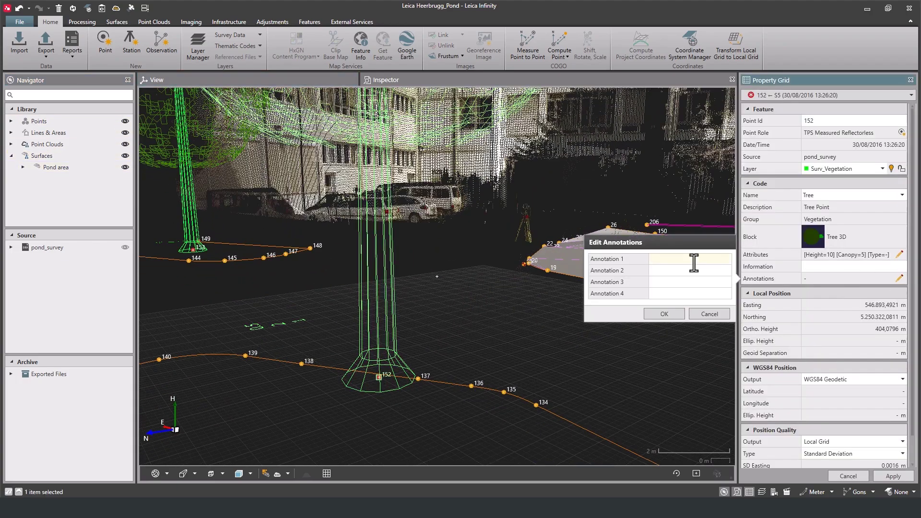
text(This is a good tree)
Step: Confirm the tree annotation and bring up the Layer Manager
click(663, 313)
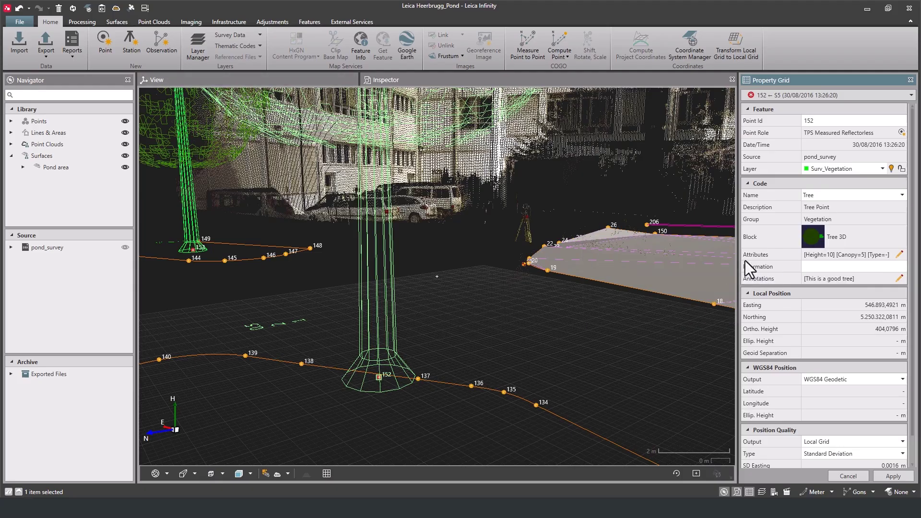
click(48, 47)
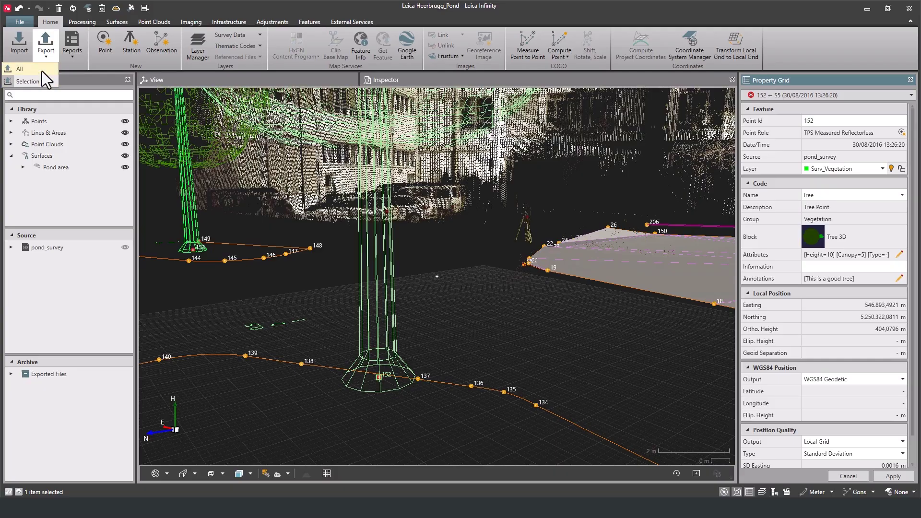
click(201, 56)
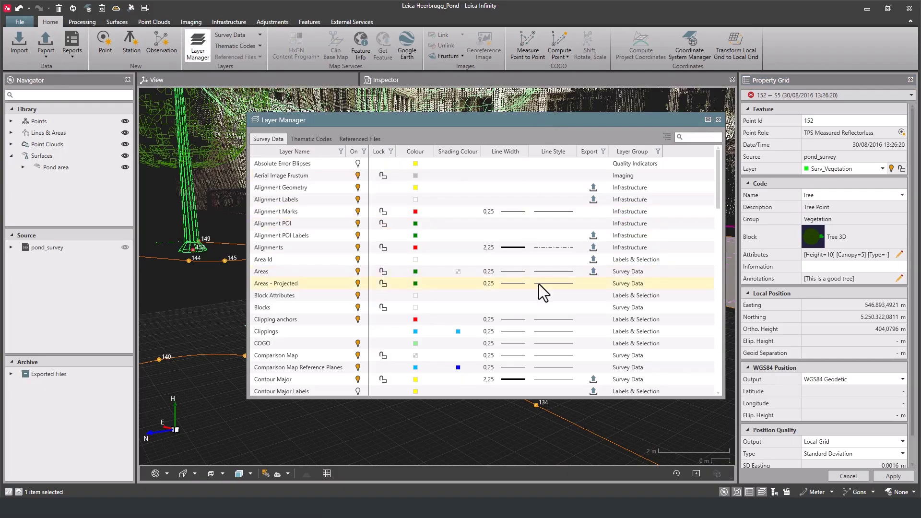
Step: Exclude the Tunnel Inspection Reference Profile layer from export
scroll(600, 297, down, 6)
scroll(599, 297, down, 8)
scroll(600, 296, up, 4)
scroll(600, 297, down, 4)
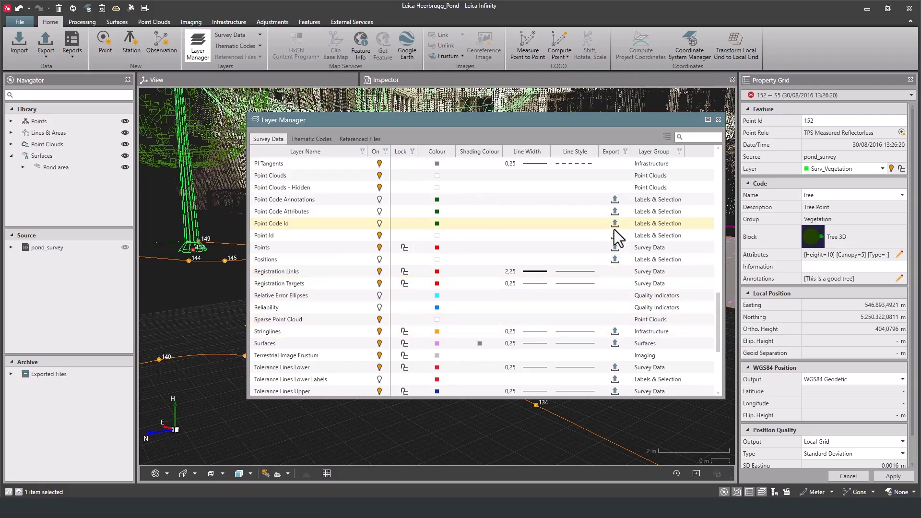
scroll(620, 331, down, 3)
scroll(620, 331, up, 8)
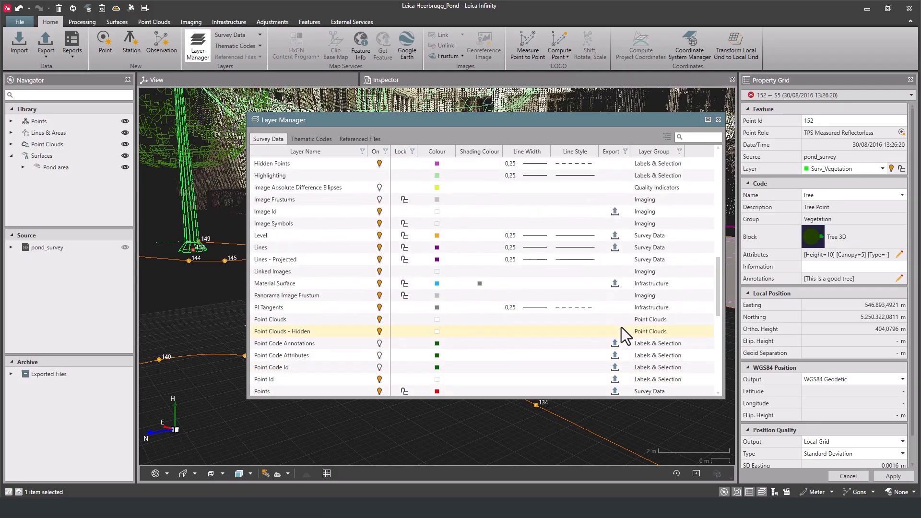
scroll(621, 327, down, 5)
scroll(621, 327, down, 4)
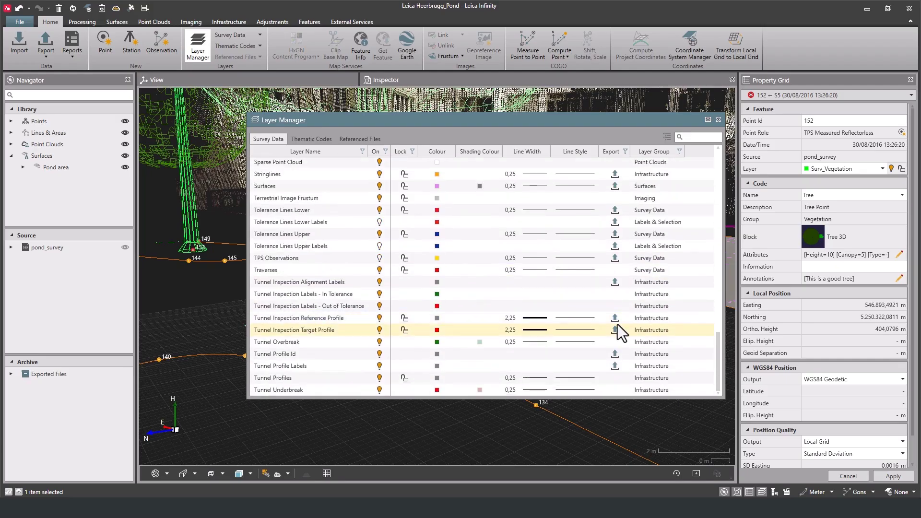
click(614, 318)
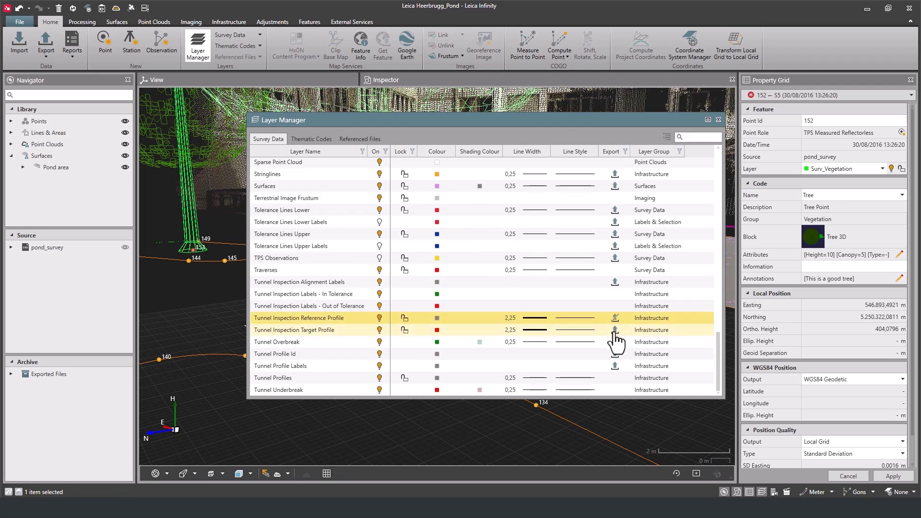
Step: Exclude the Tunnel Inspection Target Profile layer, then export all data as BricsCAD - DWG
click(614, 330)
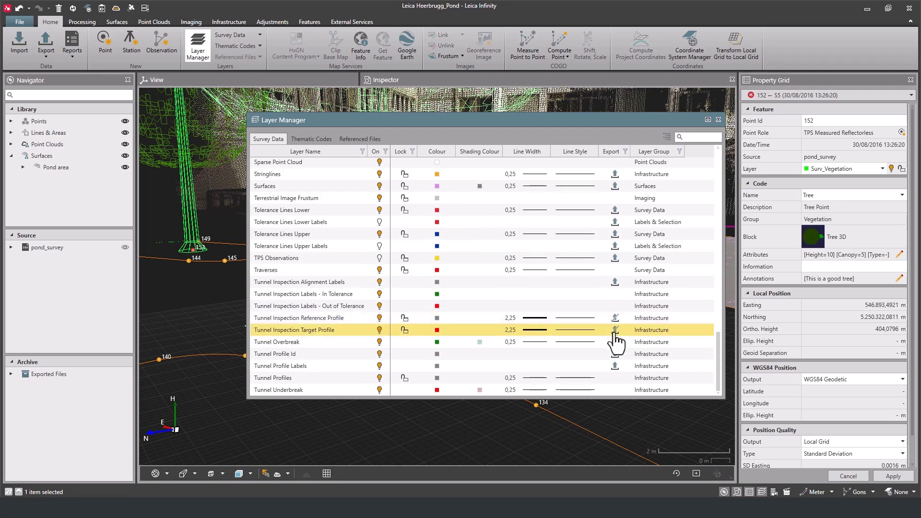
click(718, 120)
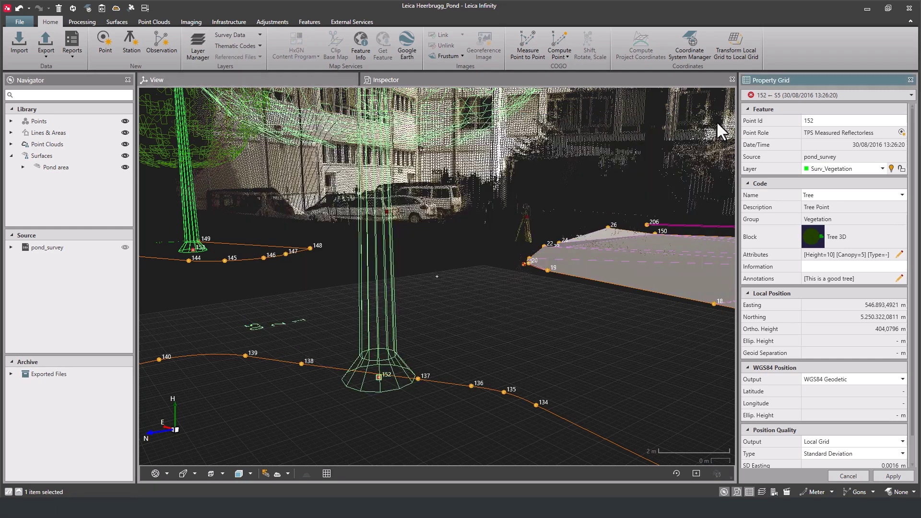
click(45, 56)
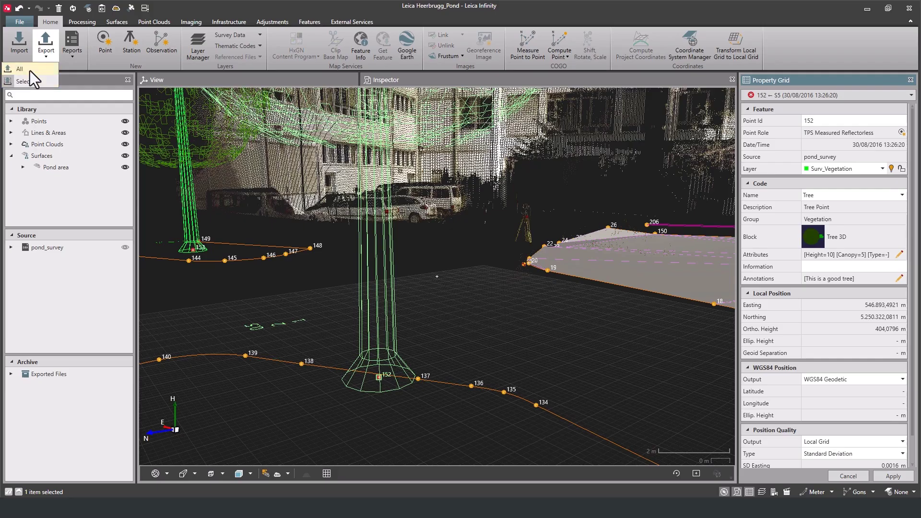
click(30, 71)
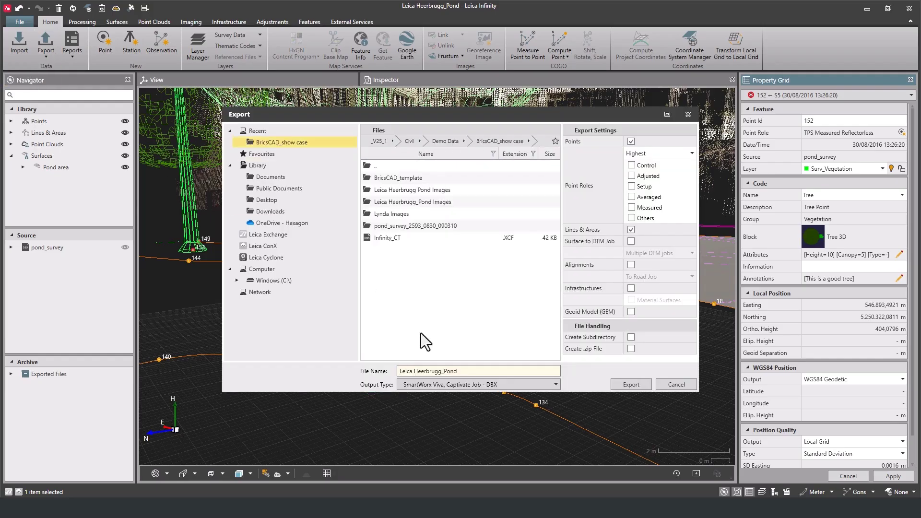
click(460, 385)
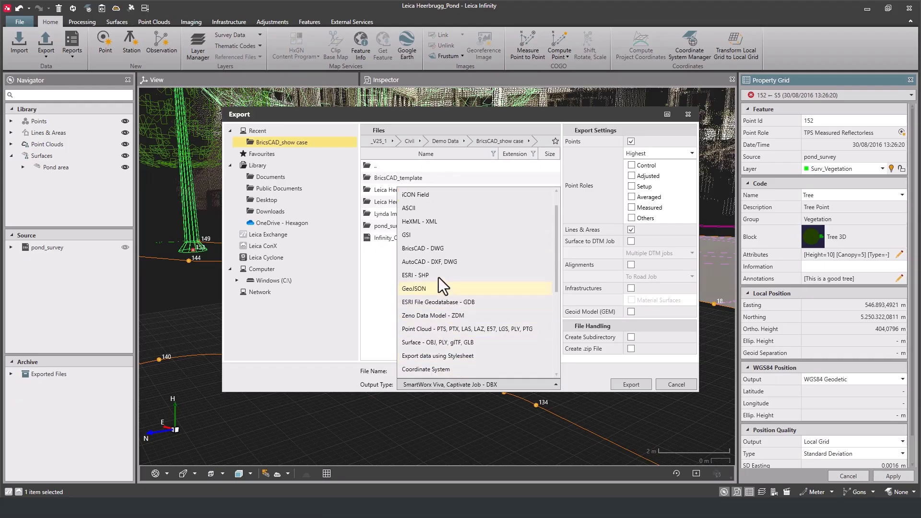
click(436, 249)
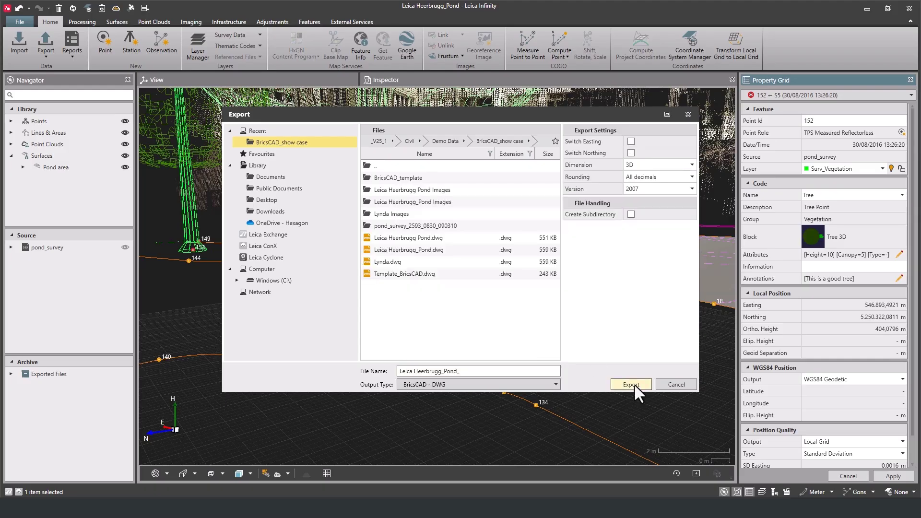
click(632, 384)
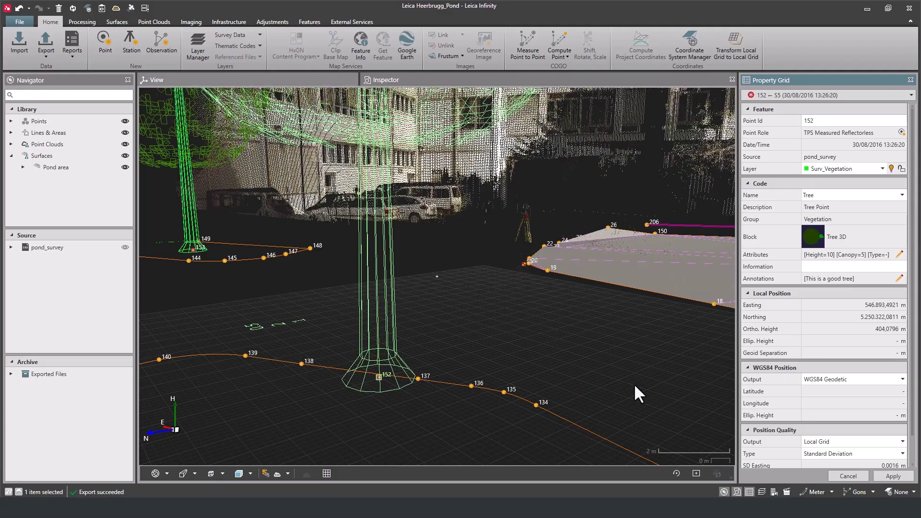
Step: Close Infinity and open Leica Heerbrugg_Pond_.dwg from the BricsCAD_show case folder
click(907, 9)
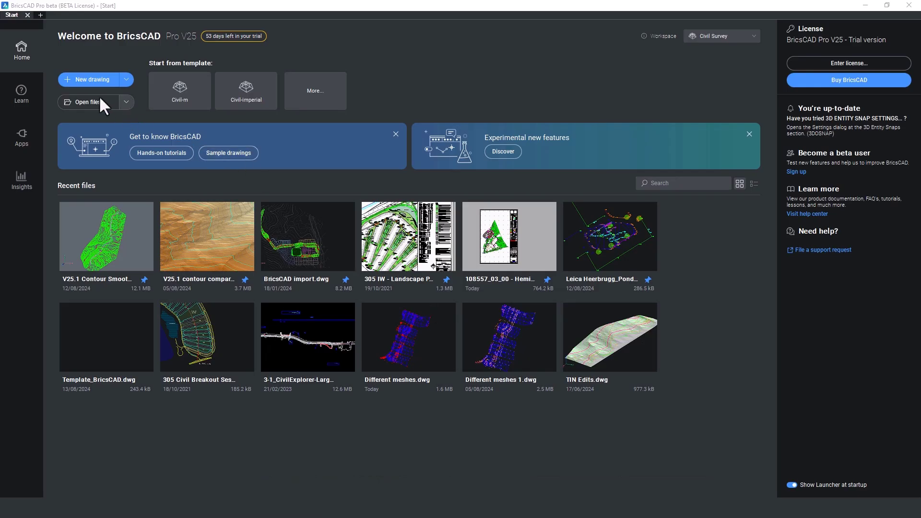
click(97, 101)
double_click(307, 160)
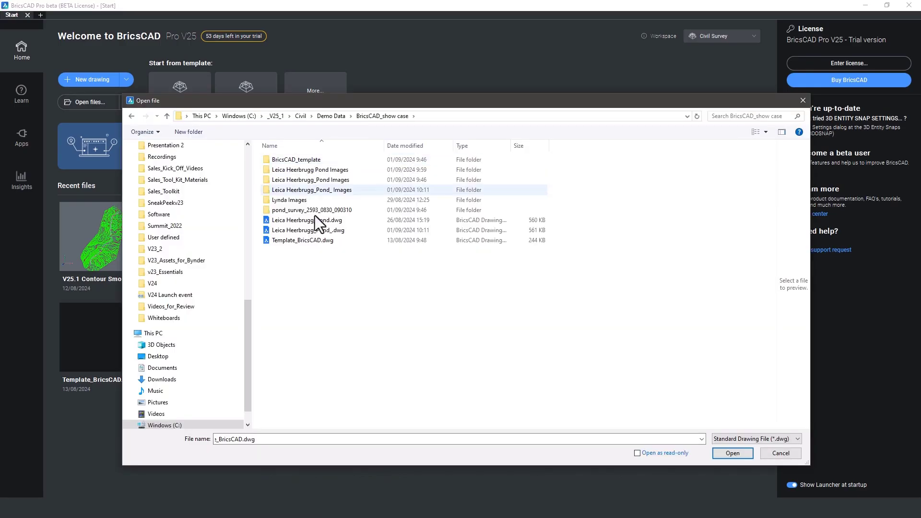
click(326, 232)
click(722, 453)
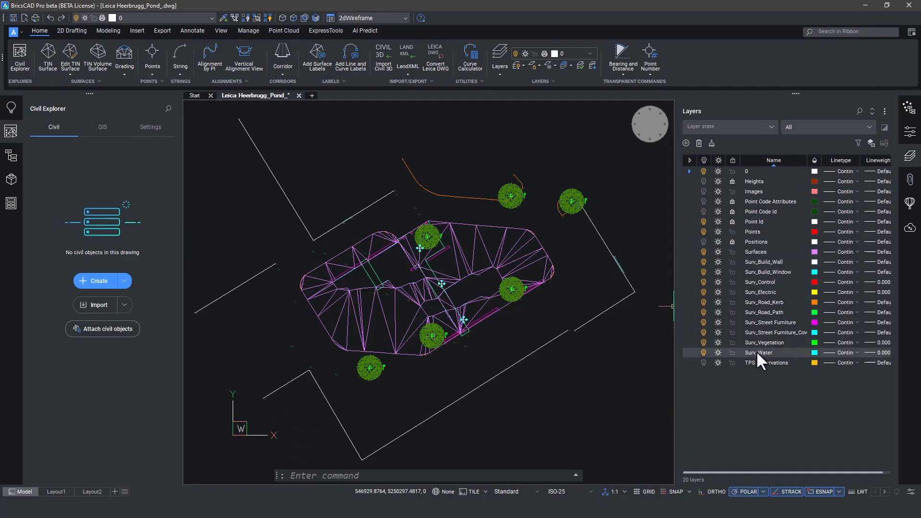
Step: Toggle the TPS Observations layer on and off and inspect a kerb polyline
click(704, 363)
click(703, 363)
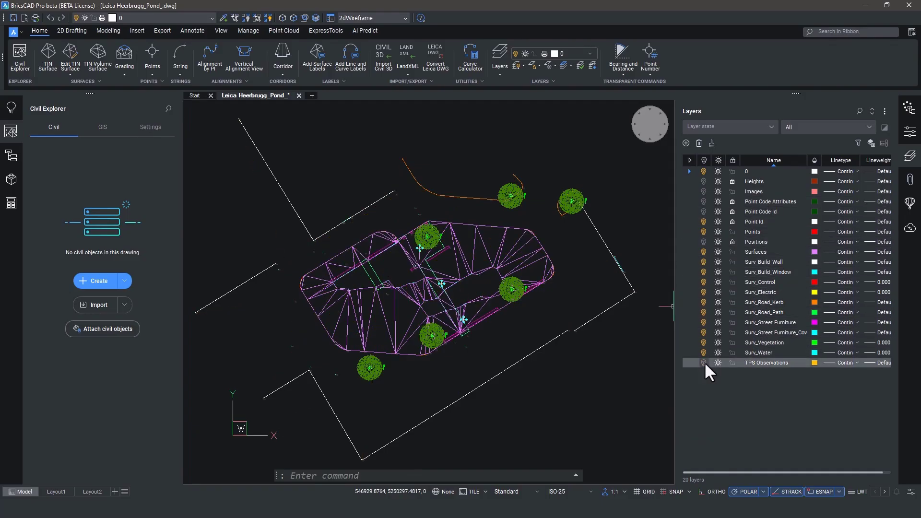
click(472, 198)
key(Escape)
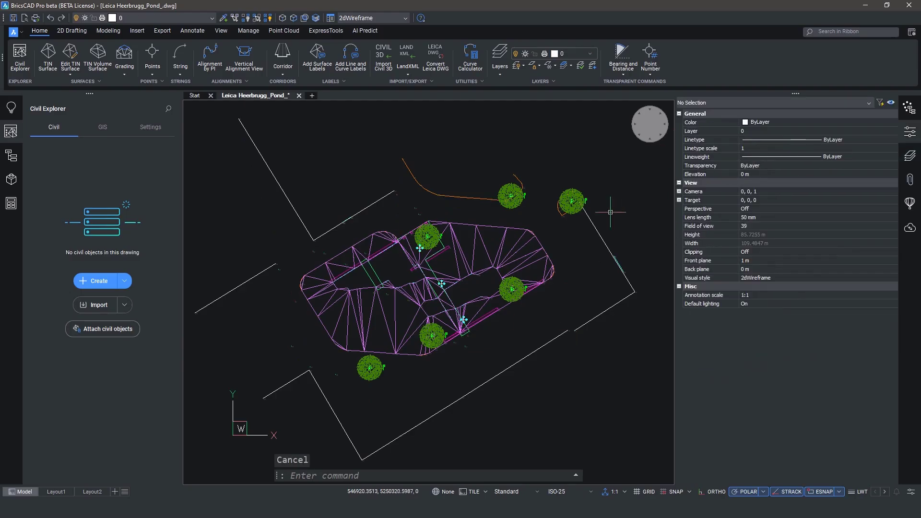
Step: Inspect a tree block's attributes in Properties, then launch Convert Leica DWG
click(435, 236)
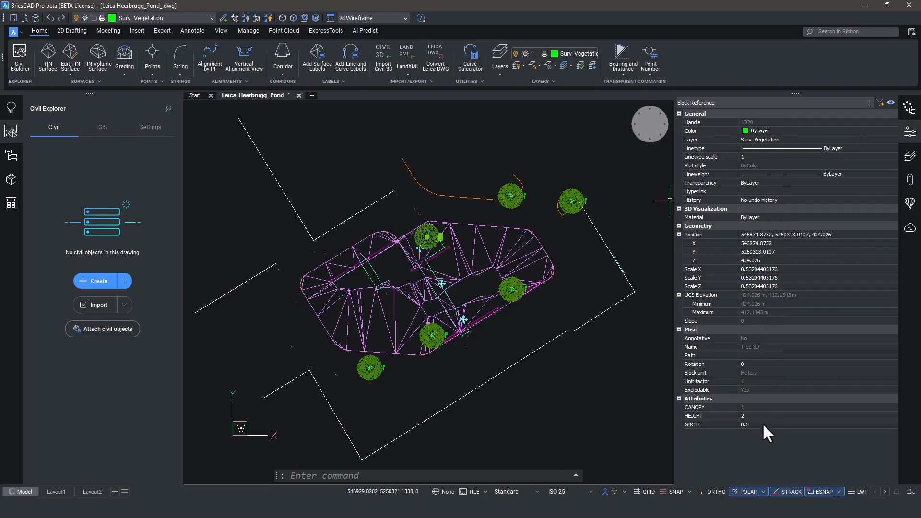
click(910, 132)
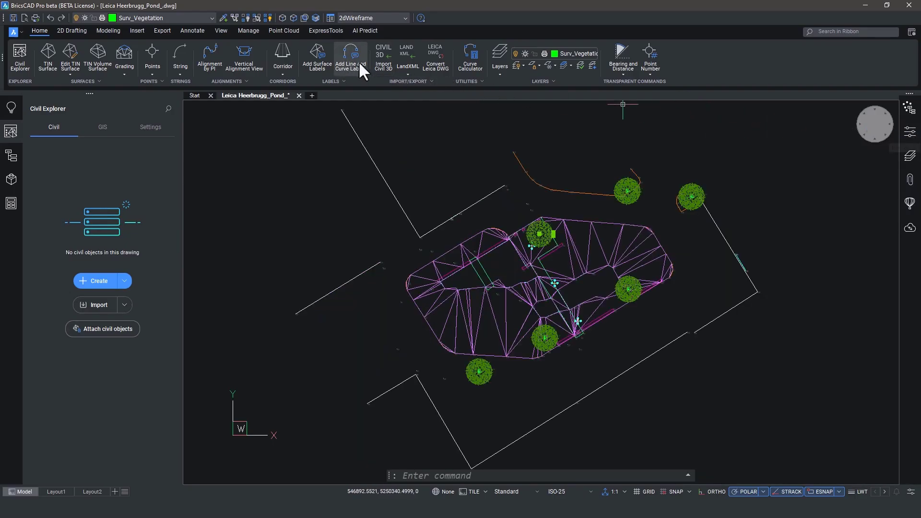
click(434, 64)
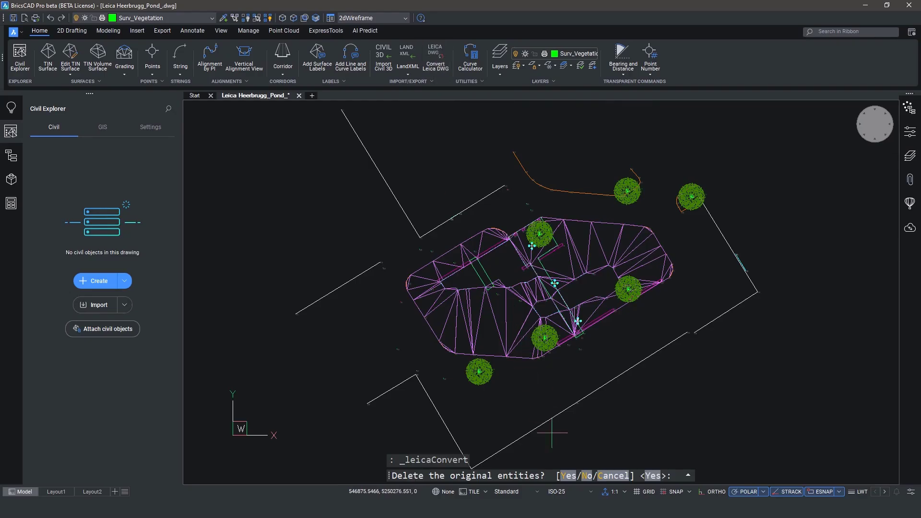
Step: Delete the original entities during conversion and set the annotation scale to 10:1
click(571, 478)
click(615, 492)
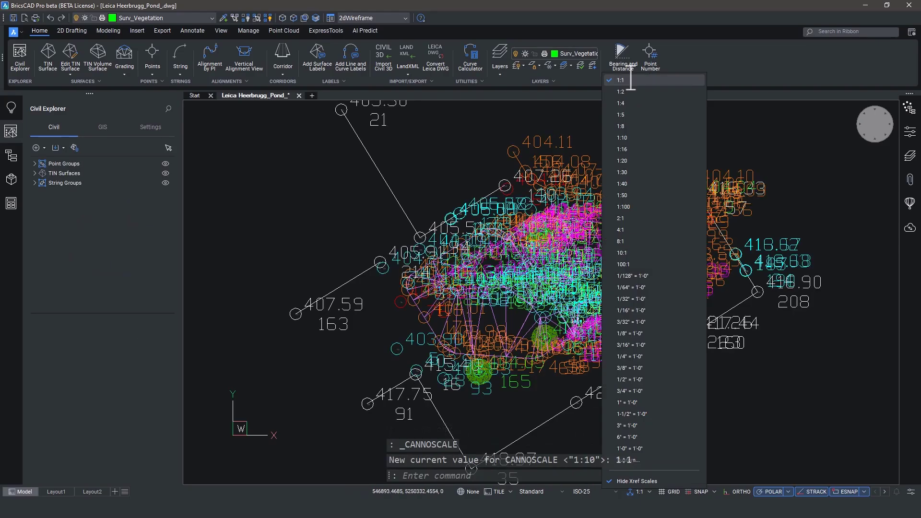
click(630, 253)
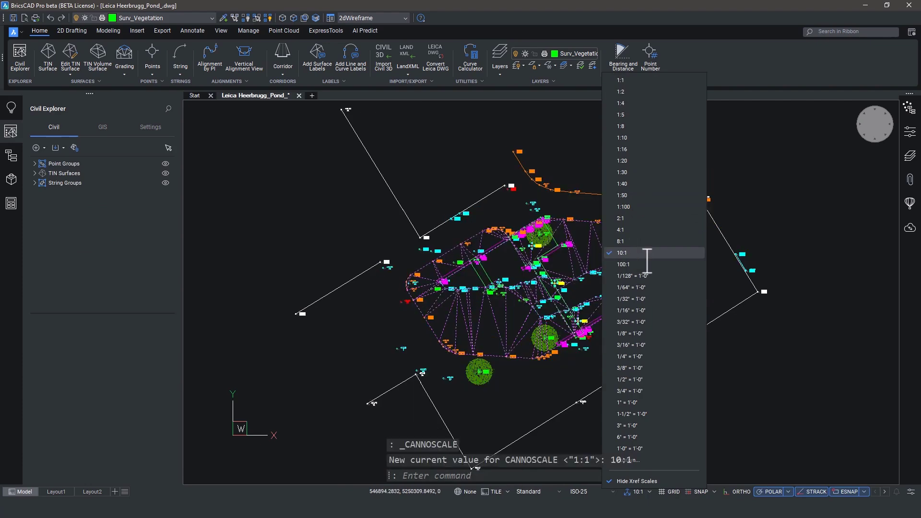
click(650, 493)
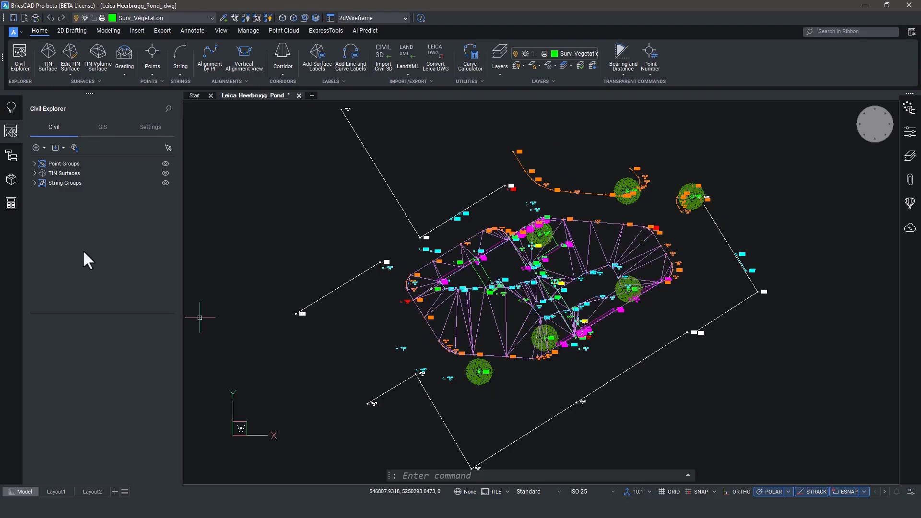
Step: Show the _All points group and hide the Surface1 TIN in Civil Explorer
click(34, 183)
click(166, 173)
click(165, 172)
click(35, 183)
click(165, 192)
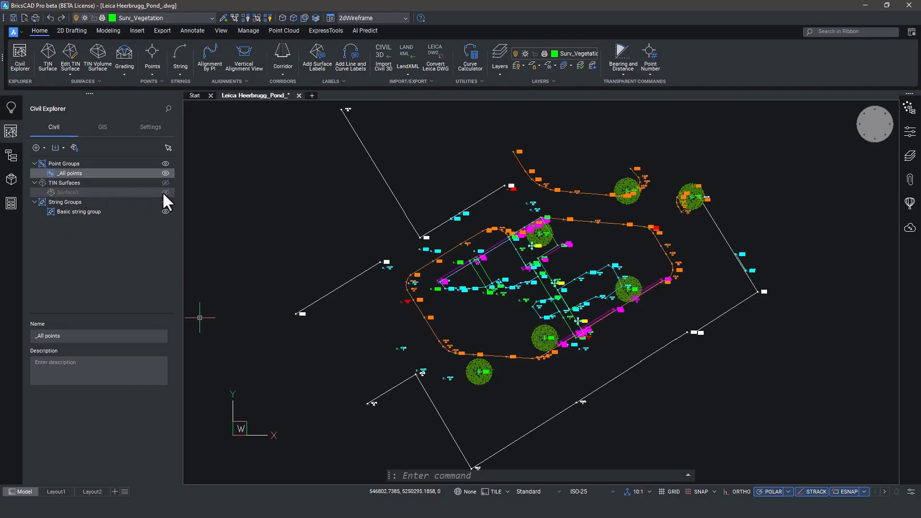
Step: Show Surface1 again and review a tree point's Code Tree and Vegetation attributes in the Civil Point Editor
click(163, 192)
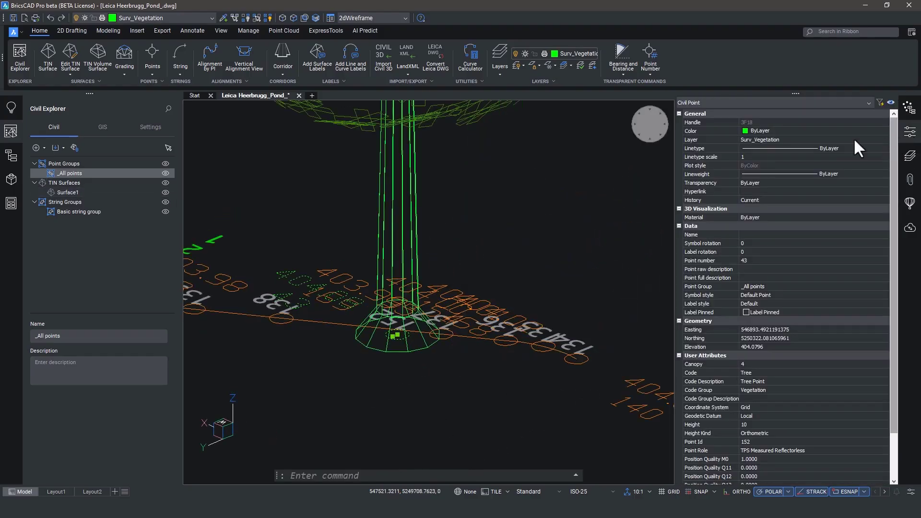
drag(894, 158, 885, 209)
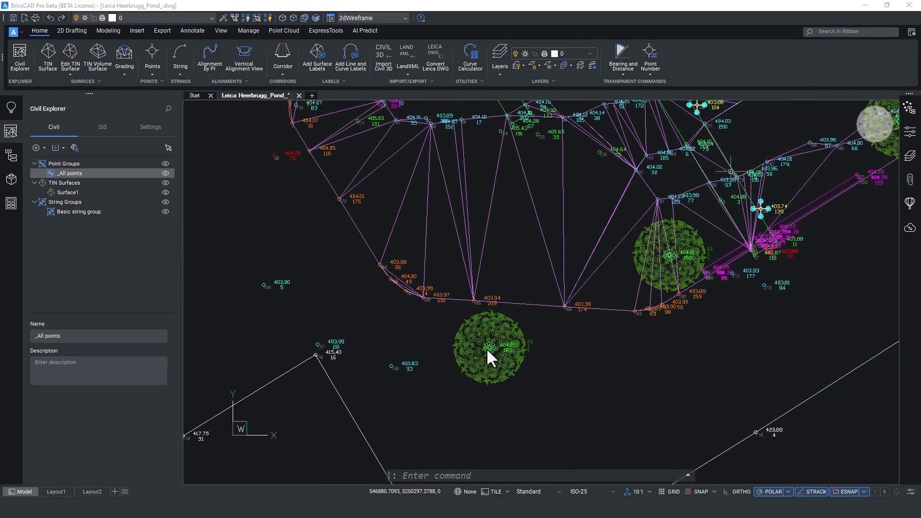
double_click(487, 347)
drag(377, 343, 454, 364)
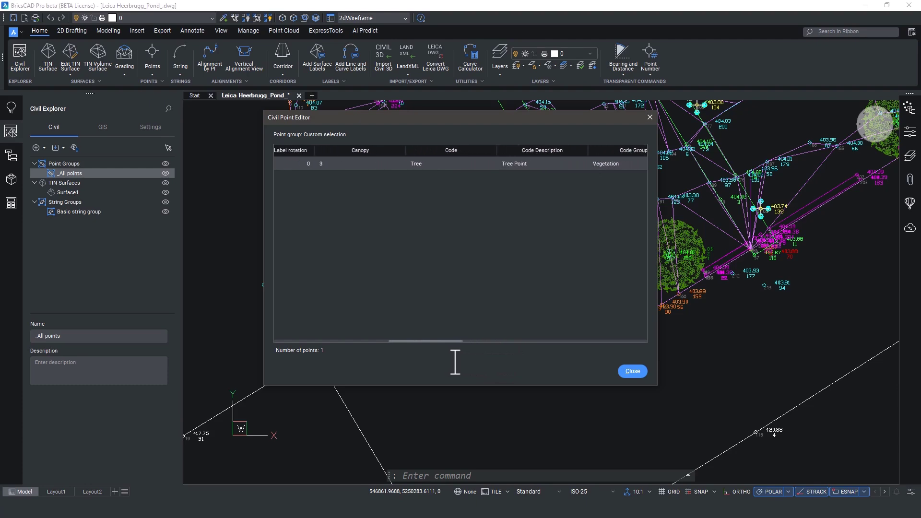
click(632, 371)
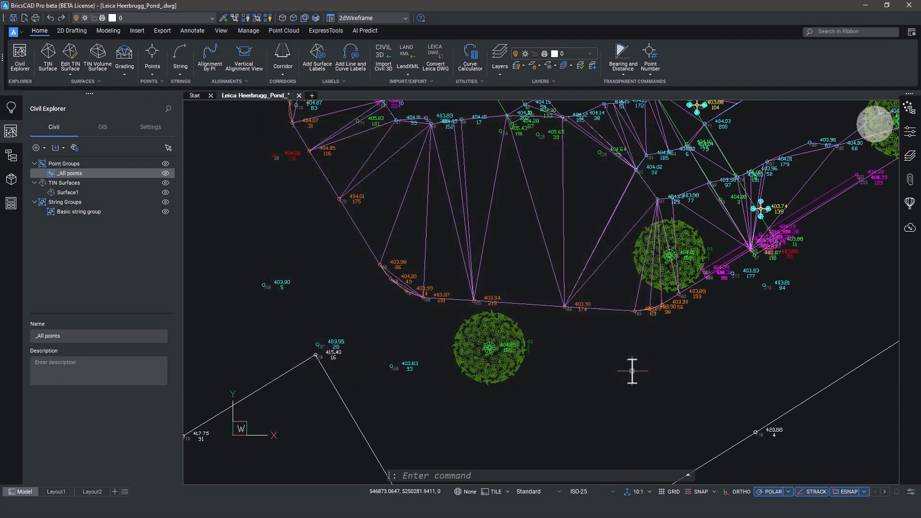
Step: Create point group 'Vegetation Points' filtered on user attribute value Tree, holding six points
right_click(114, 164)
click(129, 171)
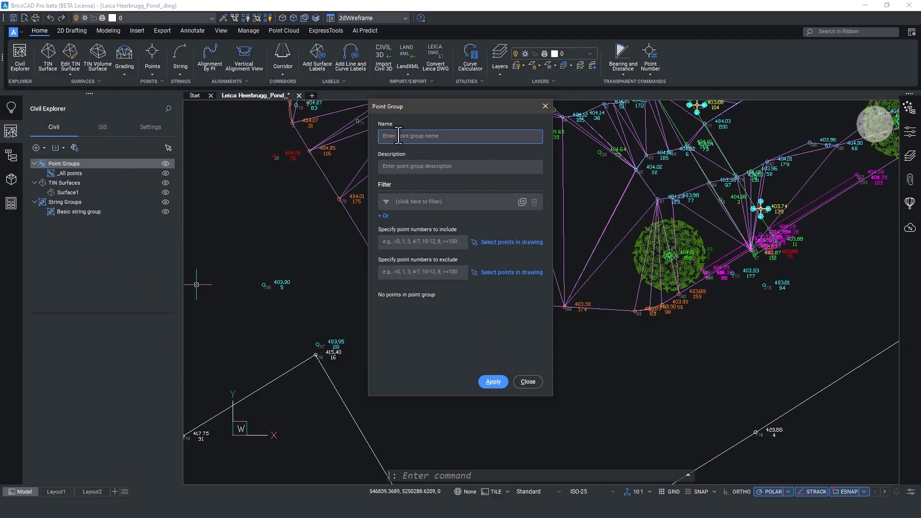
text(Vegetation Points)
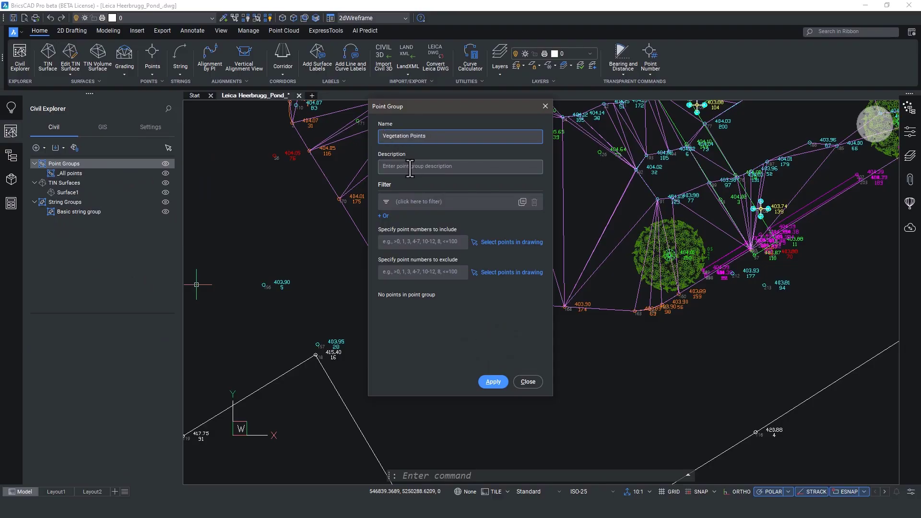
click(385, 200)
scroll(441, 262, down, 2)
click(437, 272)
click(446, 237)
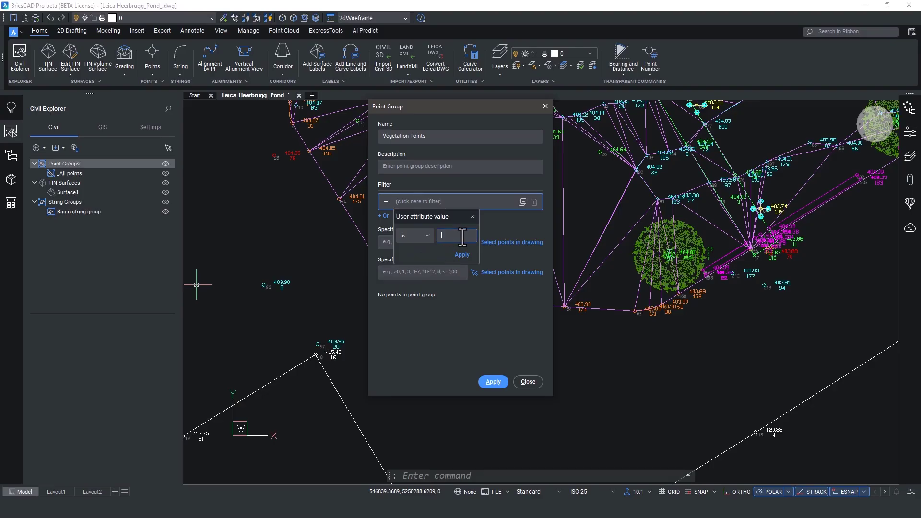
text(Tree)
click(461, 255)
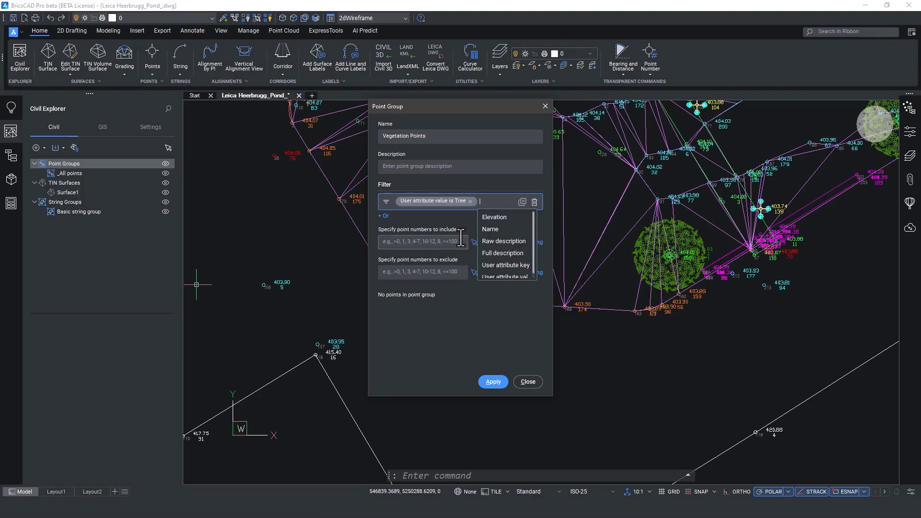
click(483, 380)
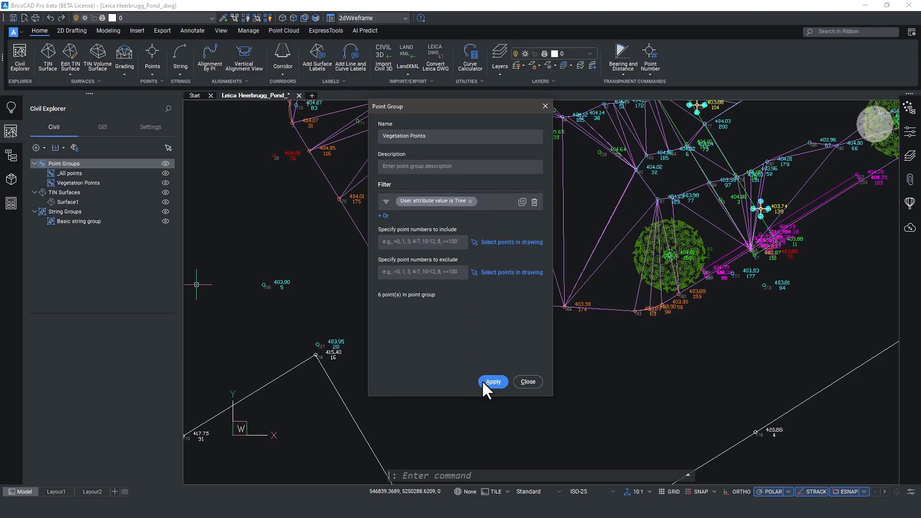
click(521, 382)
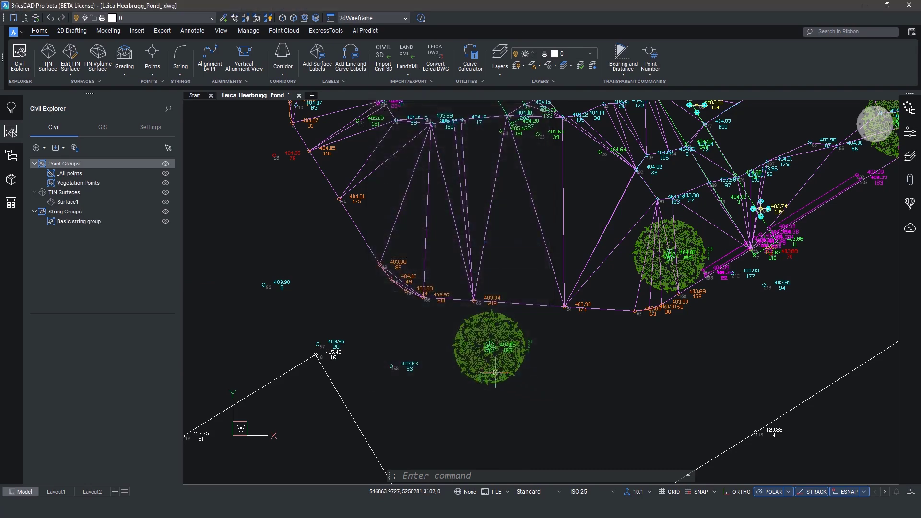
Step: Toggle the point groups' visibility off and back on
click(166, 172)
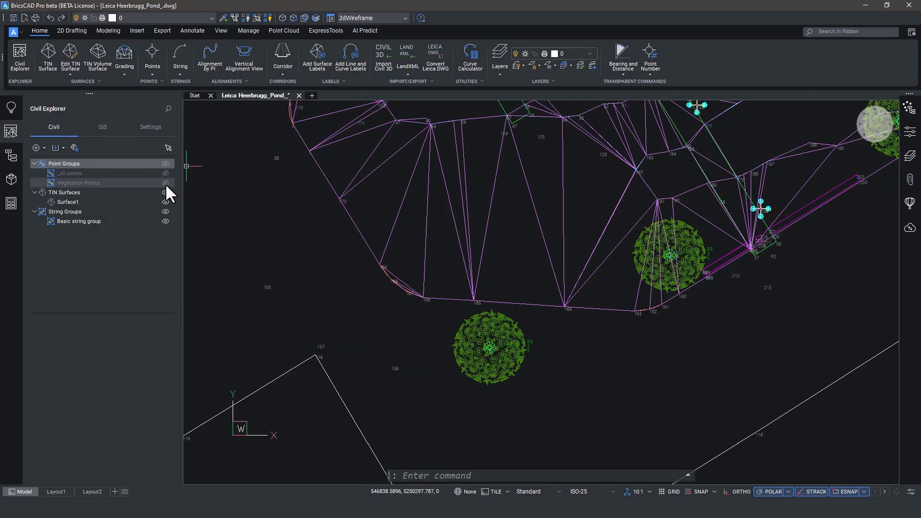
click(165, 183)
click(165, 174)
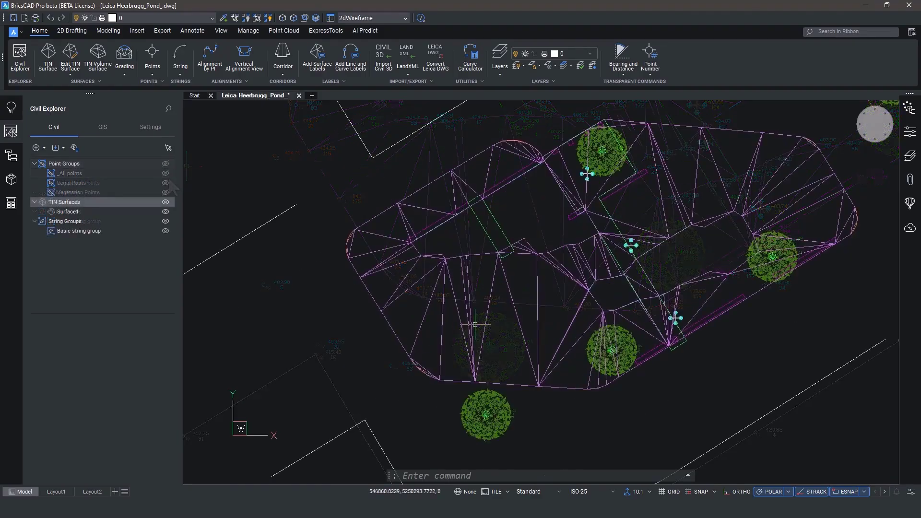
Step: Turn off Surface1's triangles and enable its contour lines
scroll(475, 325, up, 5)
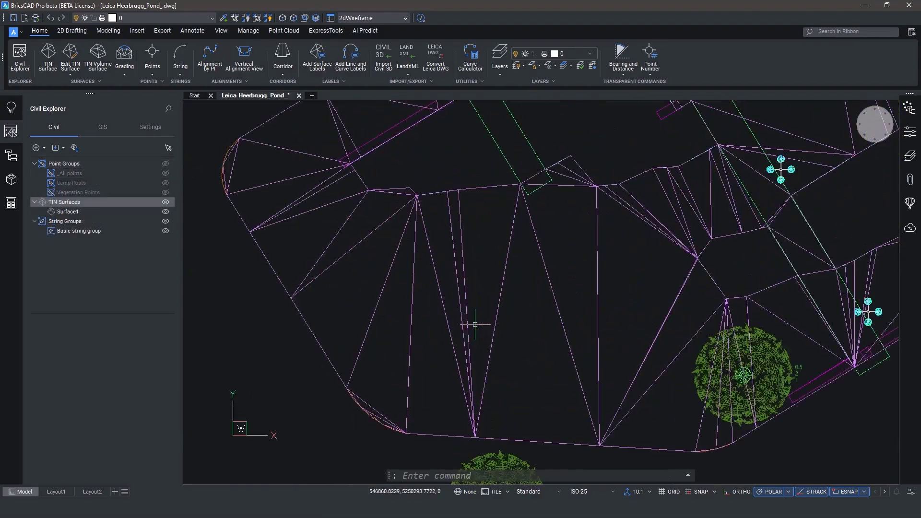
click(115, 212)
scroll(127, 415, down, 1)
click(80, 349)
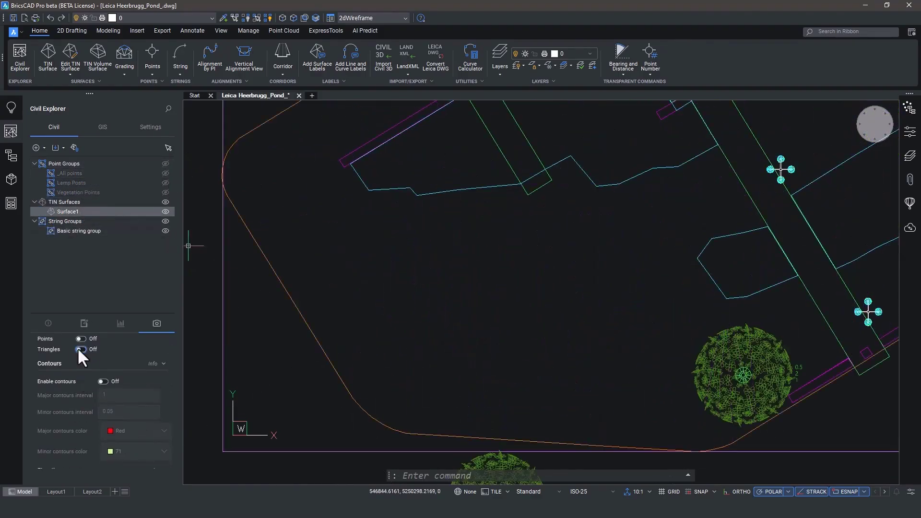
click(105, 380)
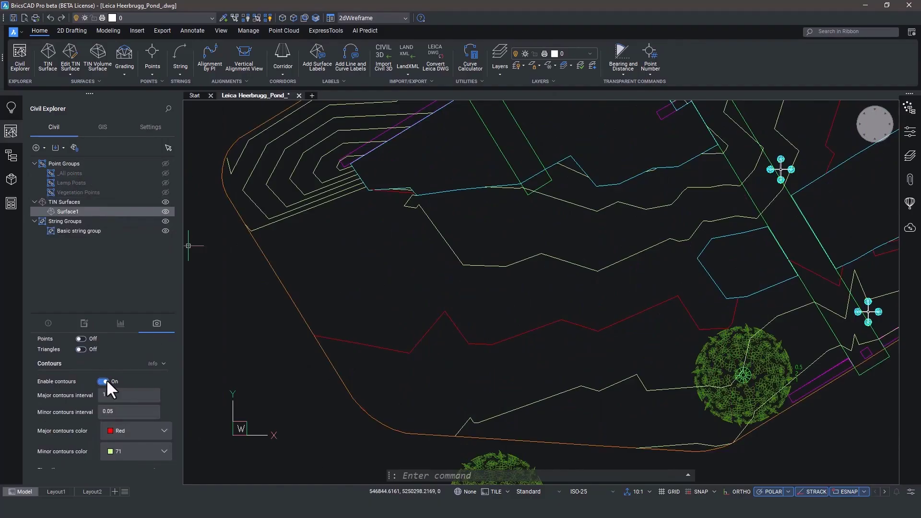
Step: Add contour labels 404.05, 404.00 and 403.95 along a line across the contours
click(308, 53)
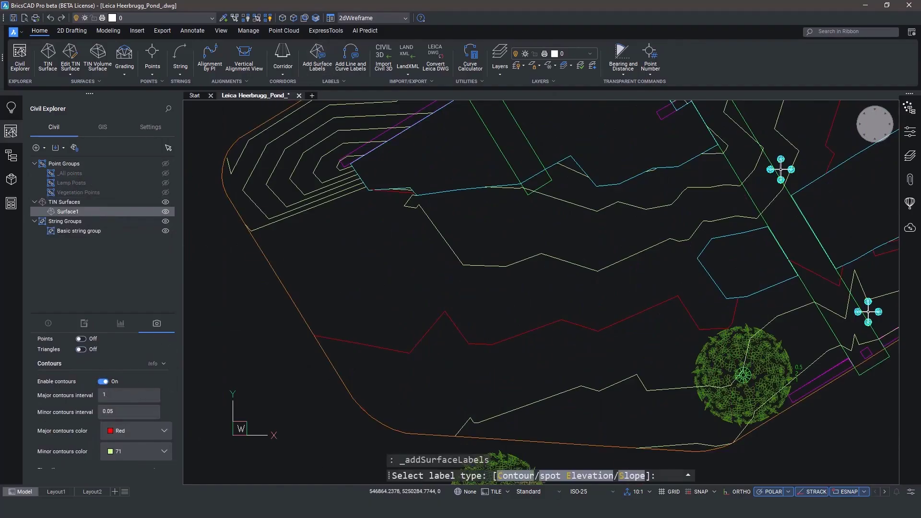
key(Return)
click(568, 425)
click(517, 230)
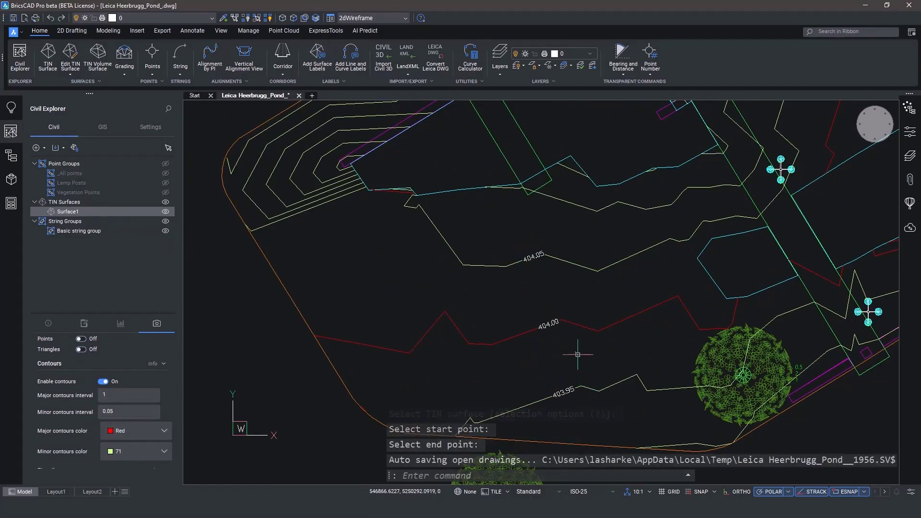
Step: Show all point groups, hide the TIN, and zoom to String3 in Basic string group
click(165, 163)
click(165, 211)
click(79, 231)
click(77, 384)
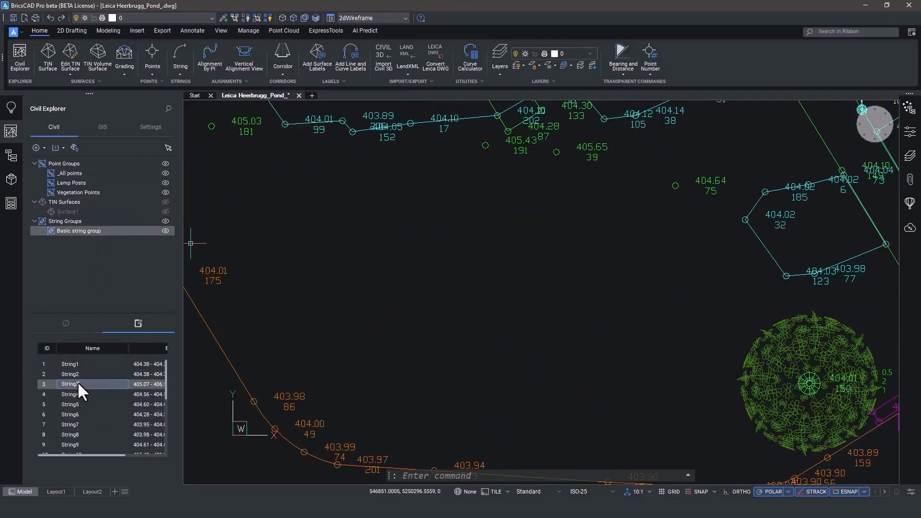
double_click(84, 384)
scroll(333, 356, down, 5)
middle_drag(369, 381, 368, 296)
scroll(347, 293, up, 2)
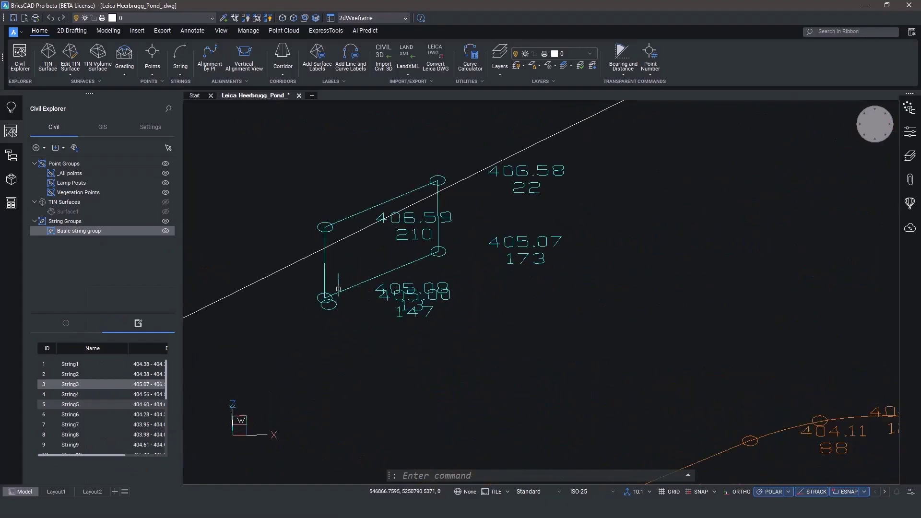
click(341, 291)
Step: Open String3's properties and rename it to 'Window'
click(910, 132)
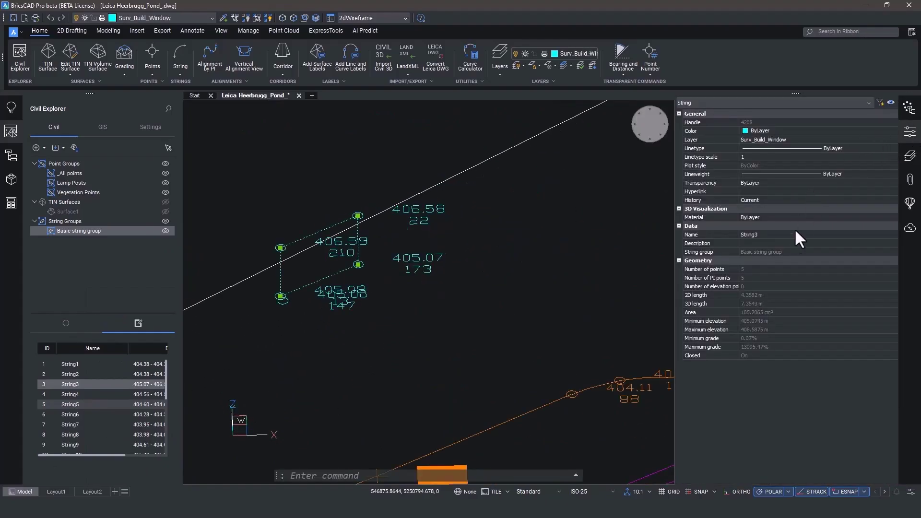
click(76, 384)
text(Window)
key(Return)
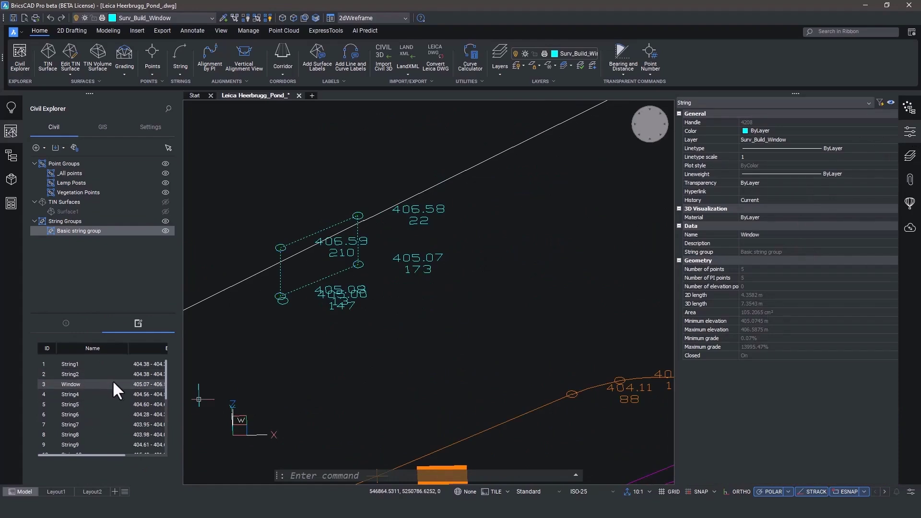
Step: Review Window's horizontal geometry and statistics in the String Editor, then zoom to the whole site
right_click(113, 382)
click(153, 355)
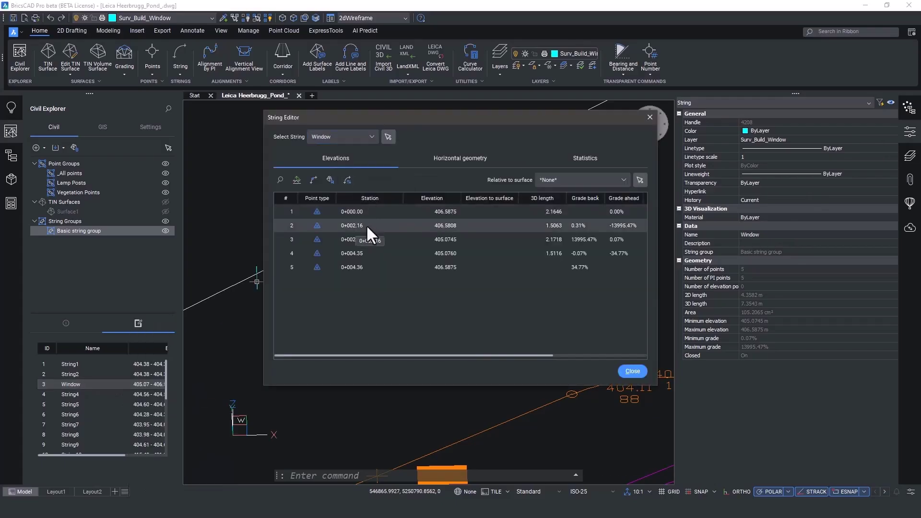
click(452, 159)
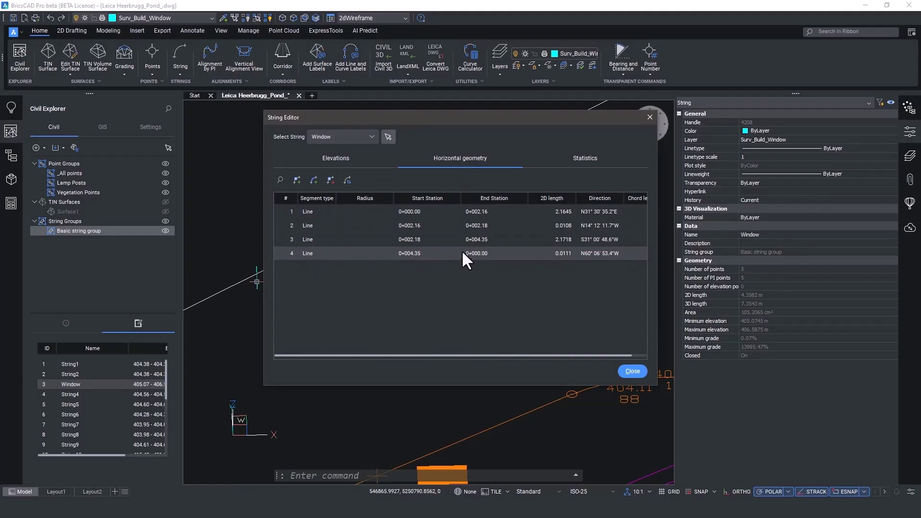
click(578, 157)
click(633, 372)
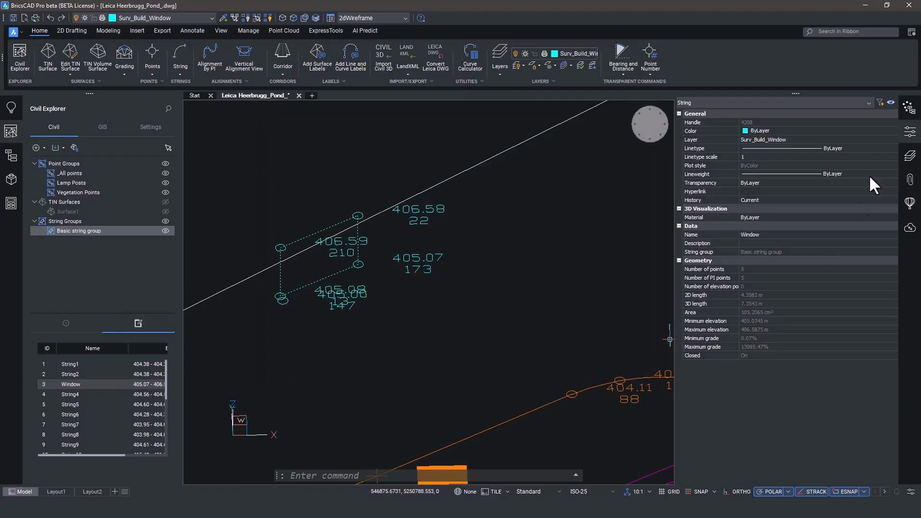
click(910, 131)
click(872, 124)
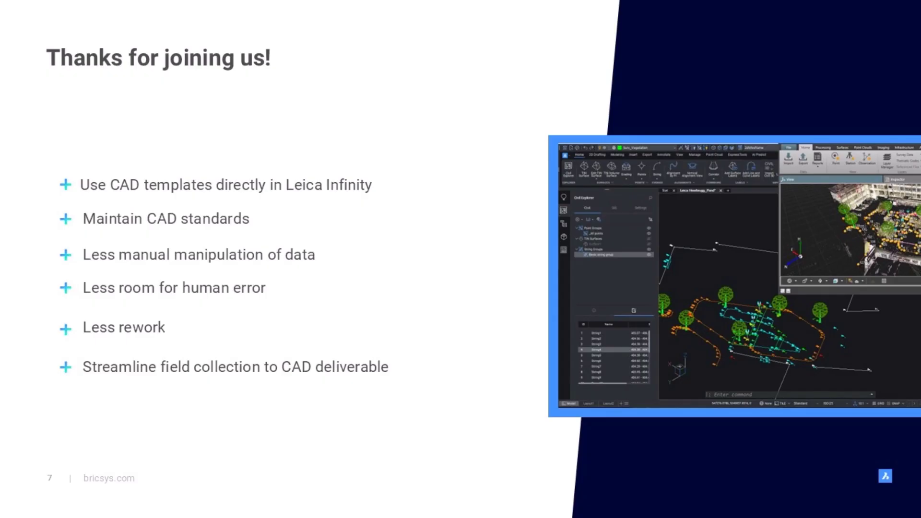
Step: Advance to the 'Want to see more survey functionality in BricsCAD Pro V25?' slide
key(Right)
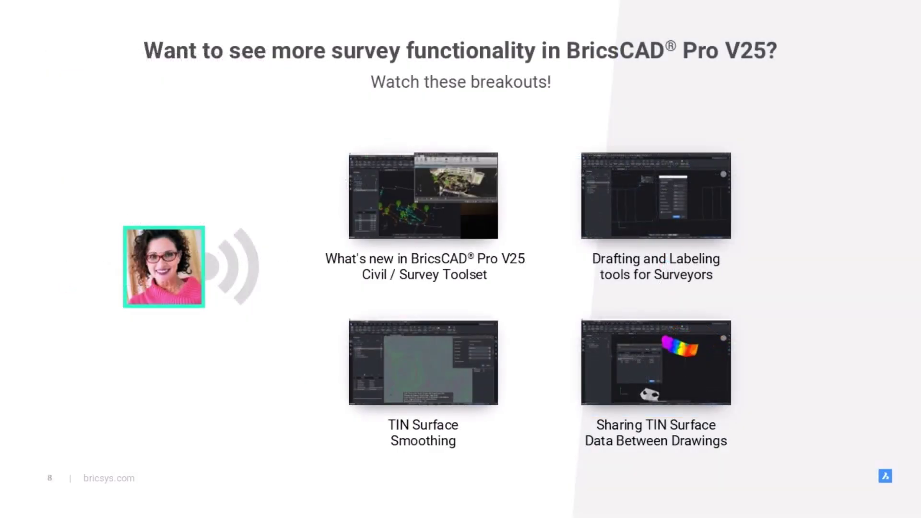